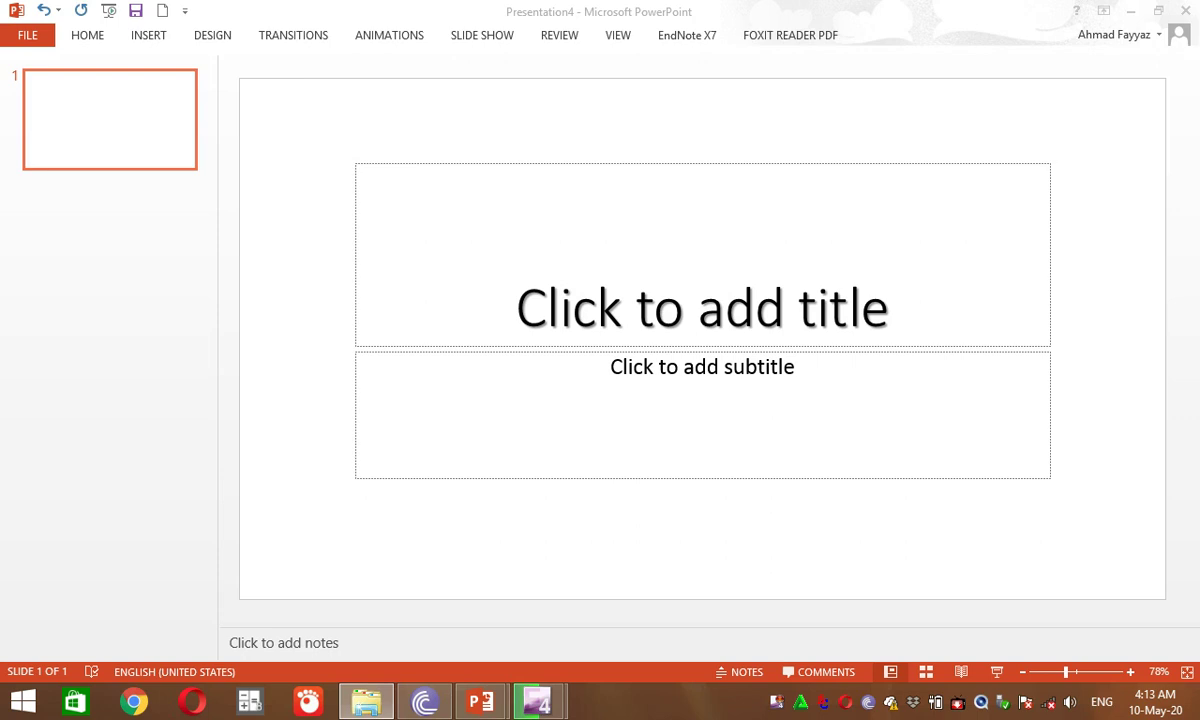
Bring the Presentation4 PowerPoint window forward and expand the ribbon to show the Home groups.
key("alt+Tab")
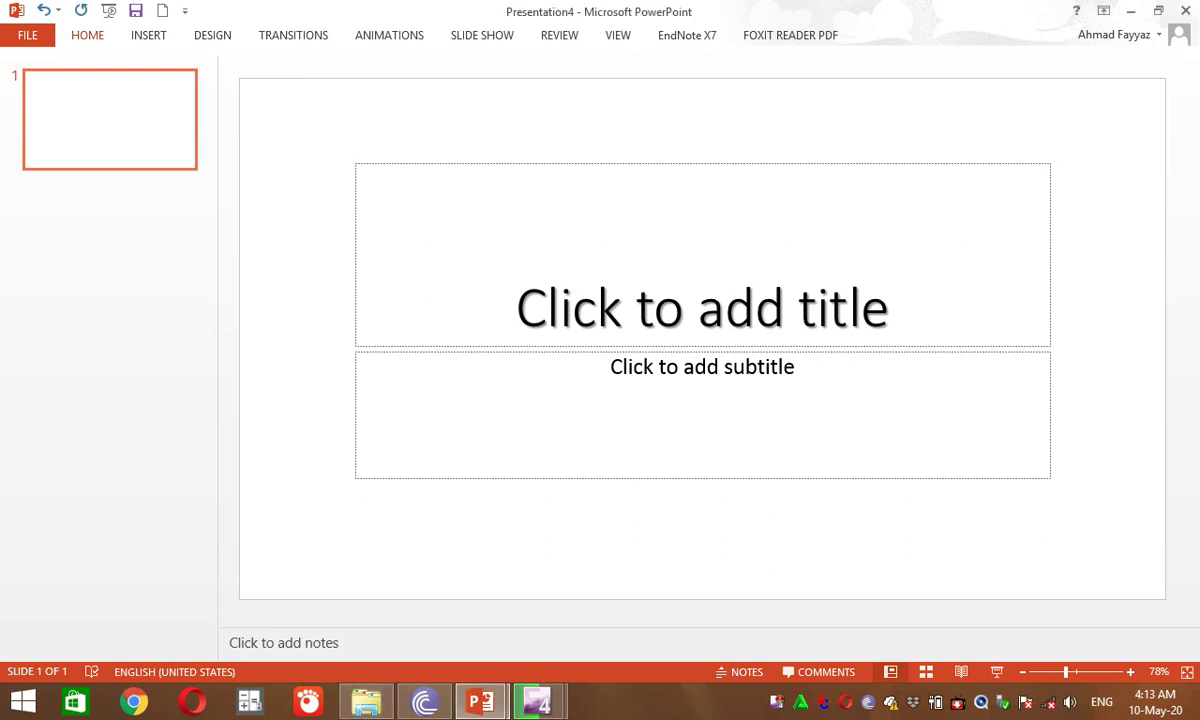
key("ctrl+F1")
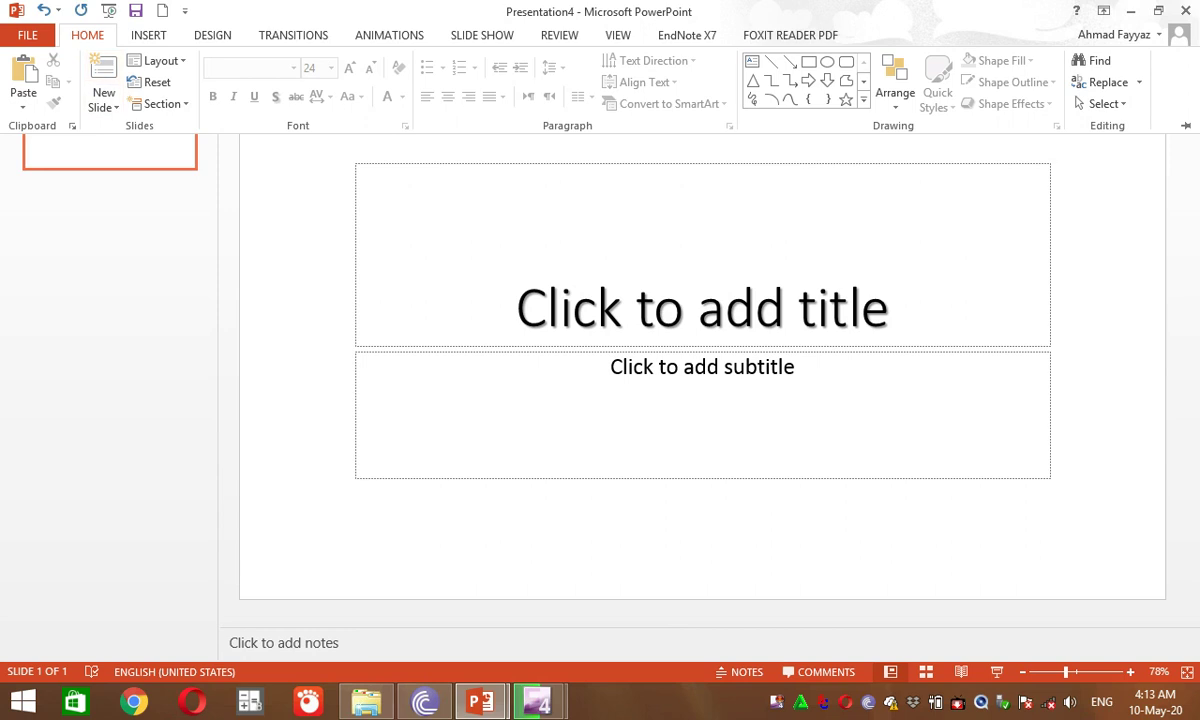
left_click(703, 300)
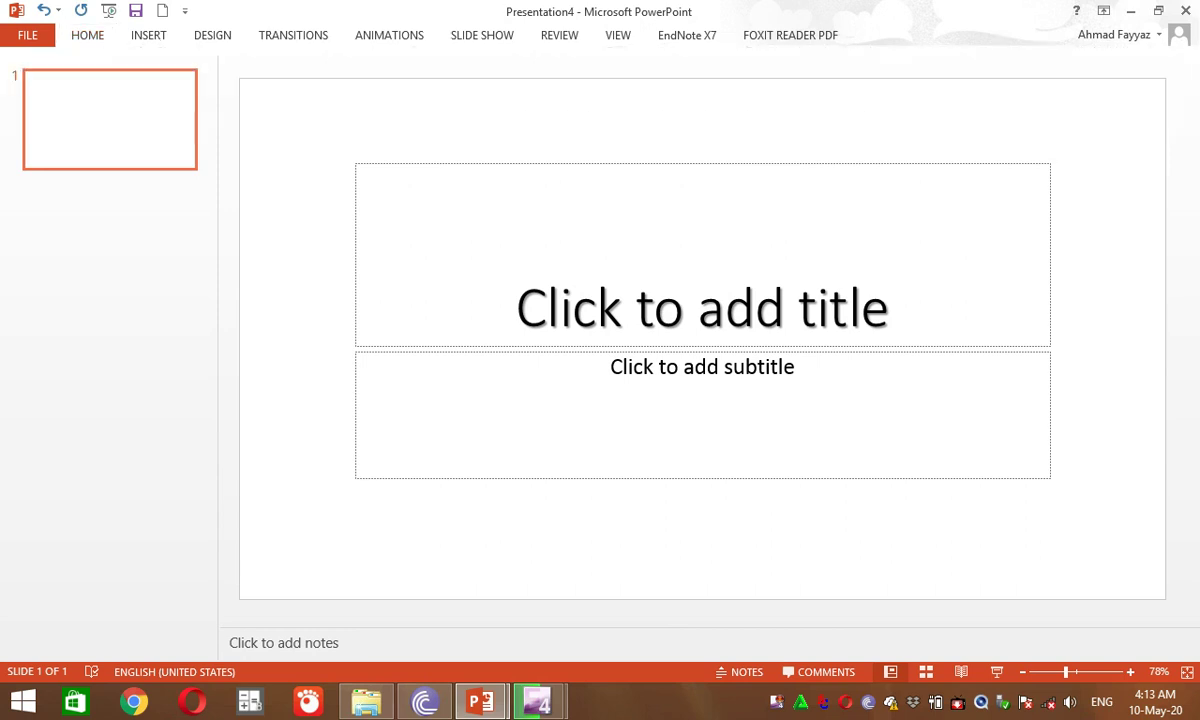
left_click(703, 300)
left_click(87, 35)
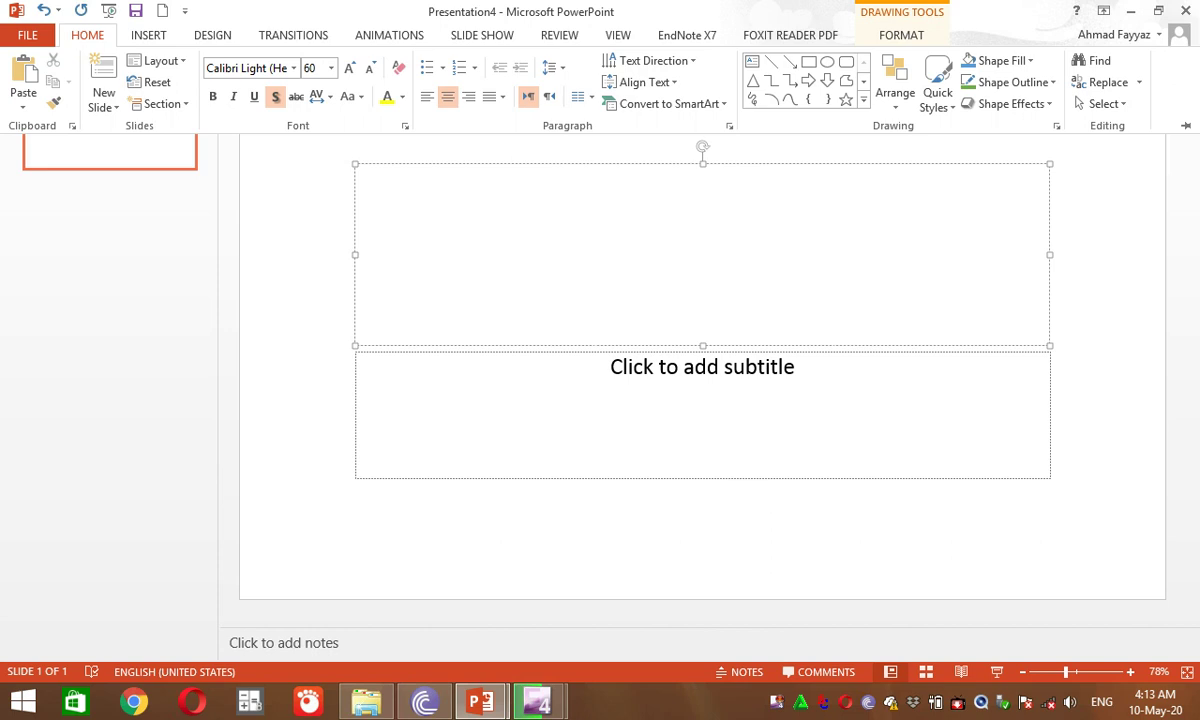
left_click(652, 60)
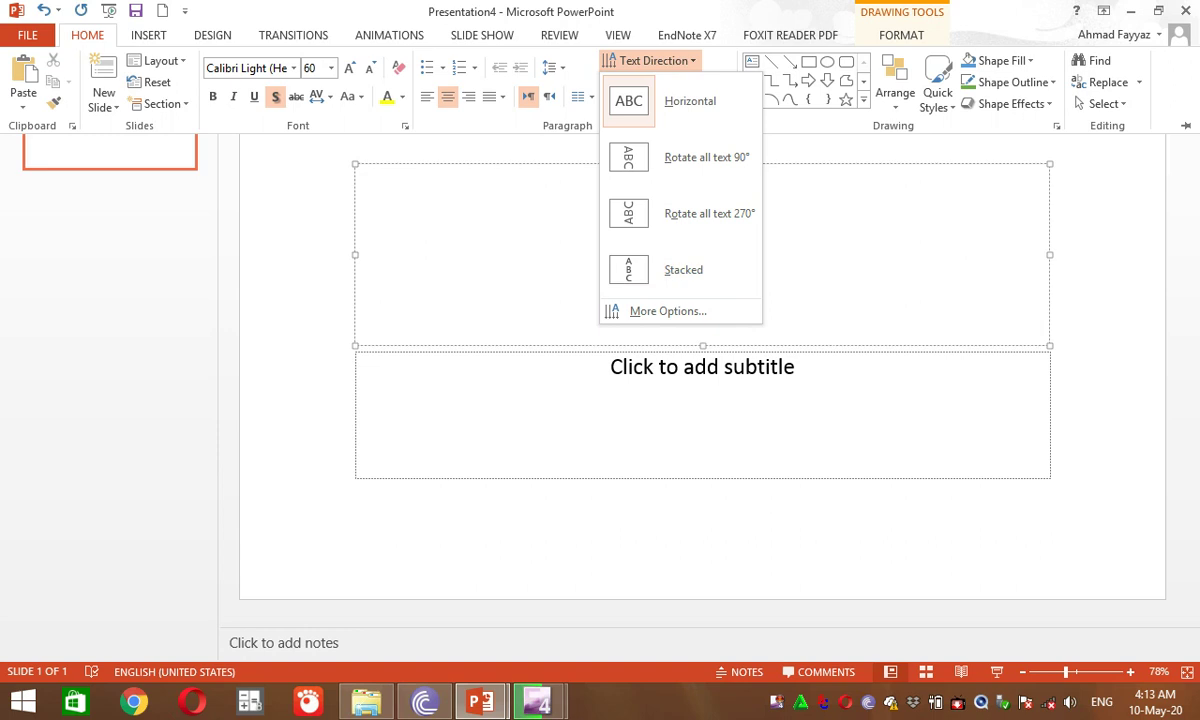
key("Escape")
left_click(640, 82)
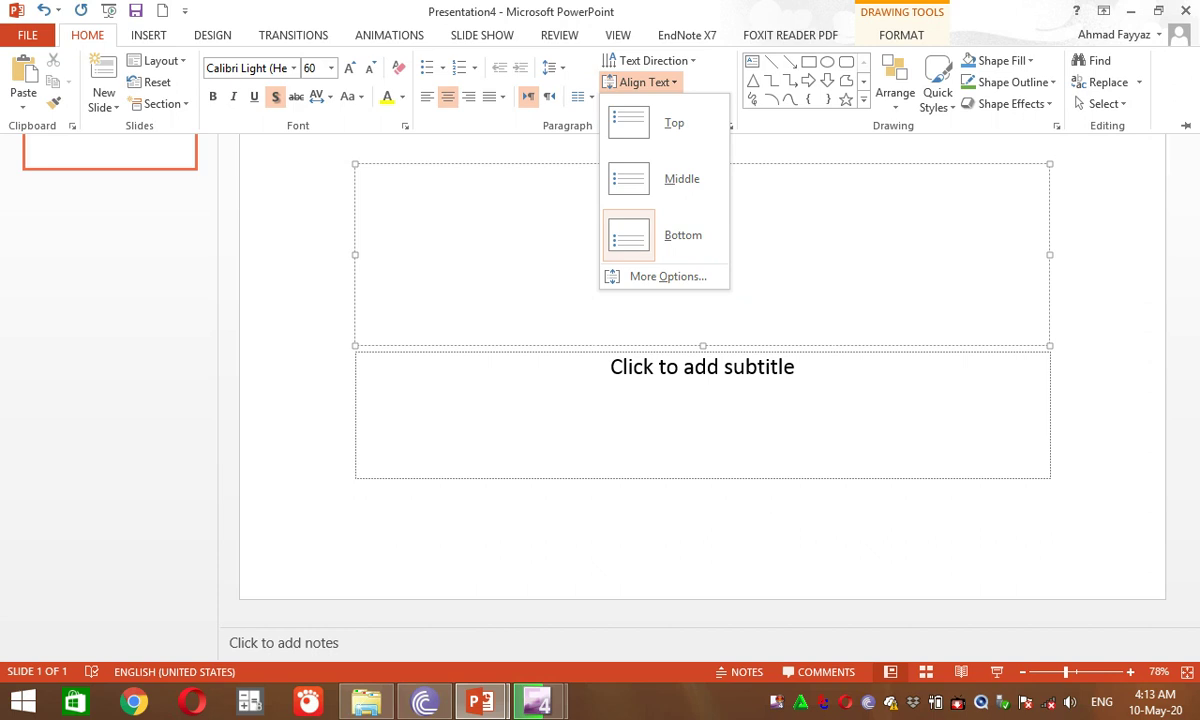
key("Escape")
left_click(668, 104)
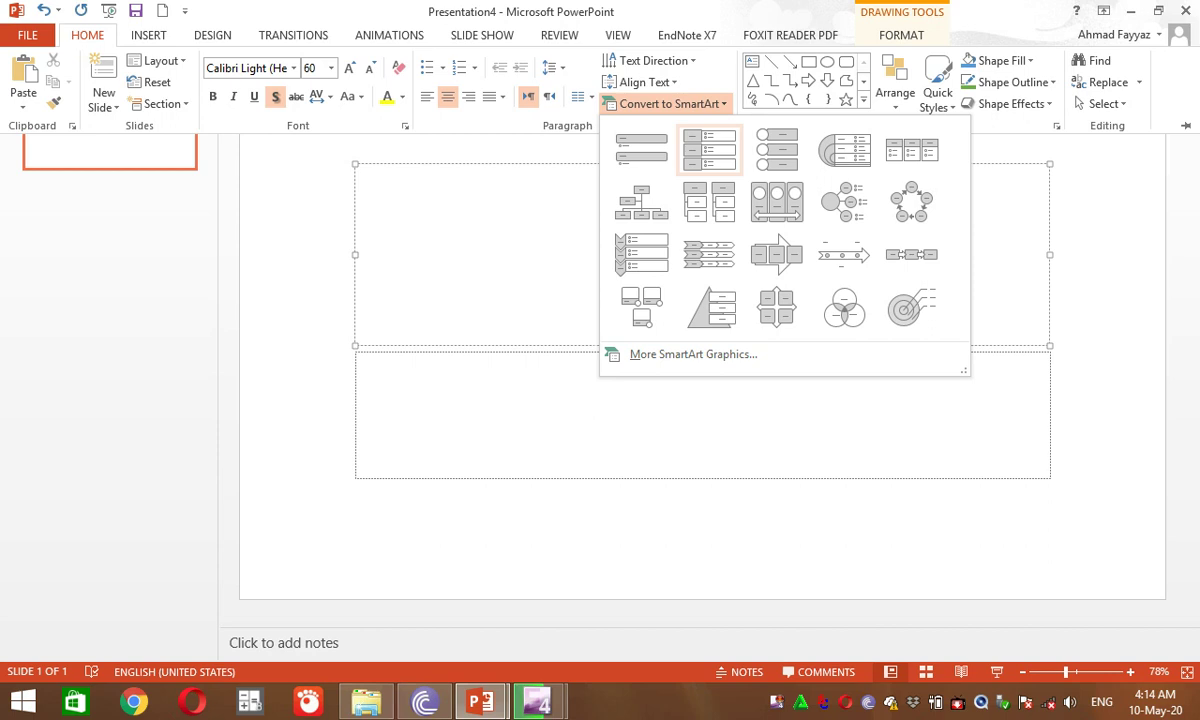
key("ctrl+F1")
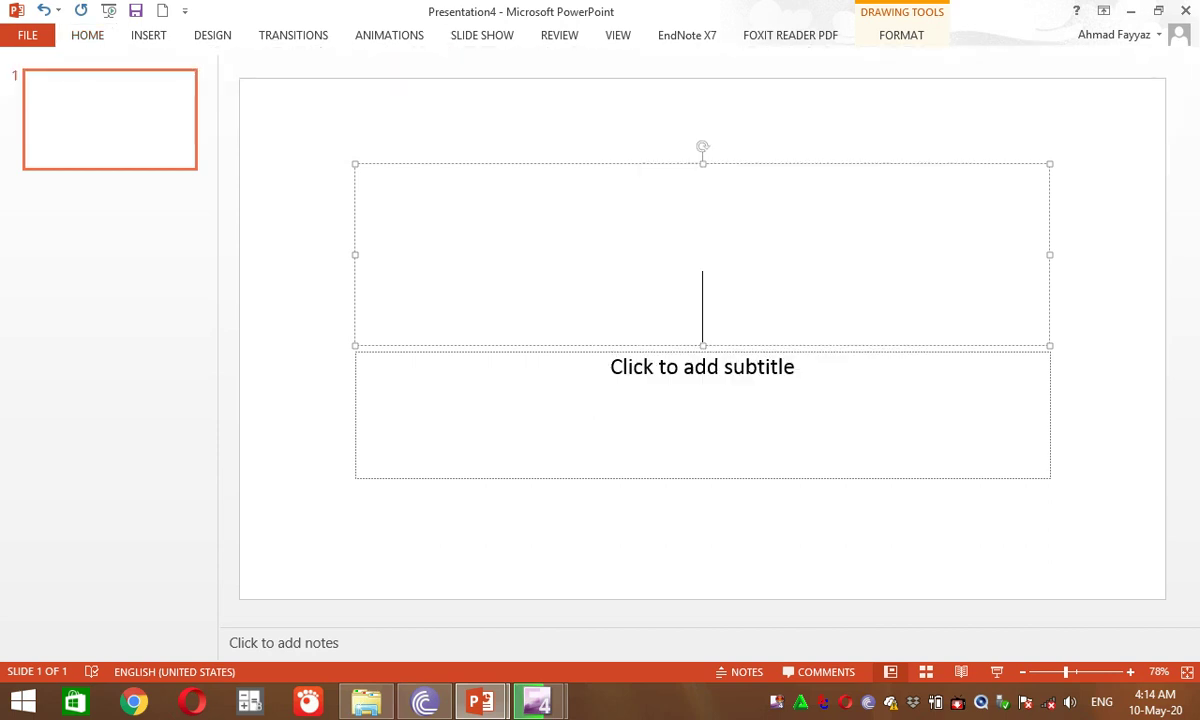
left_click(87, 35)
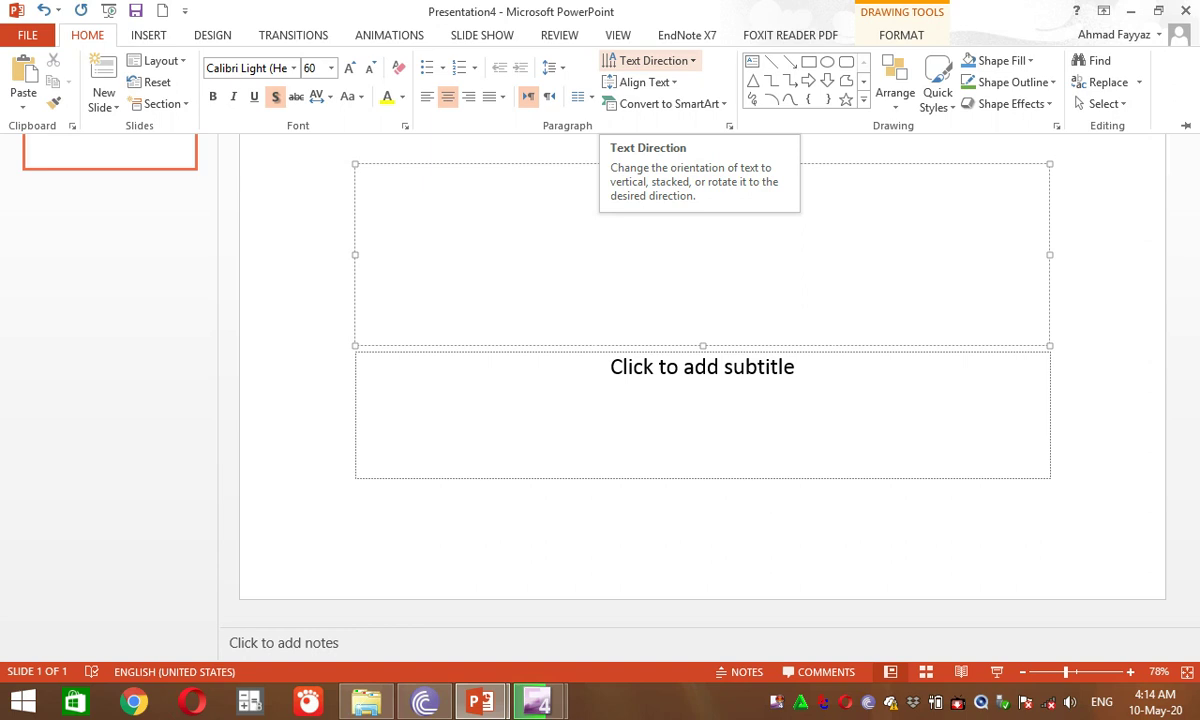
key("ctrl+F1")
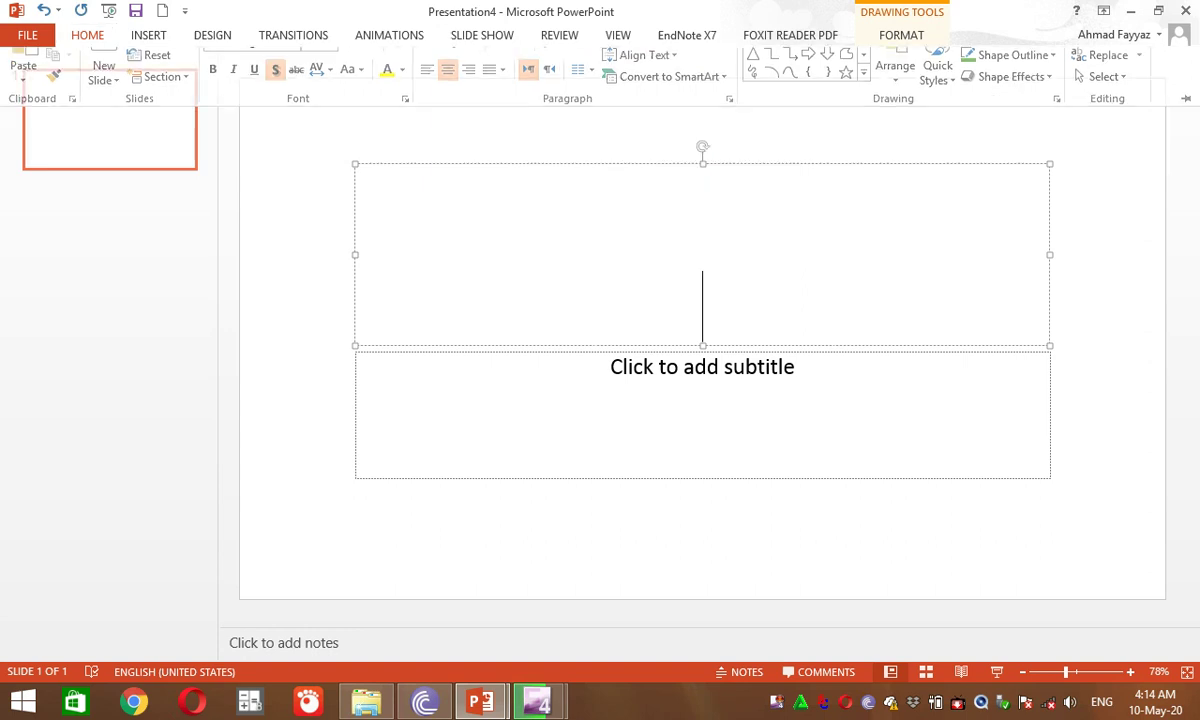
left_click(87, 35)
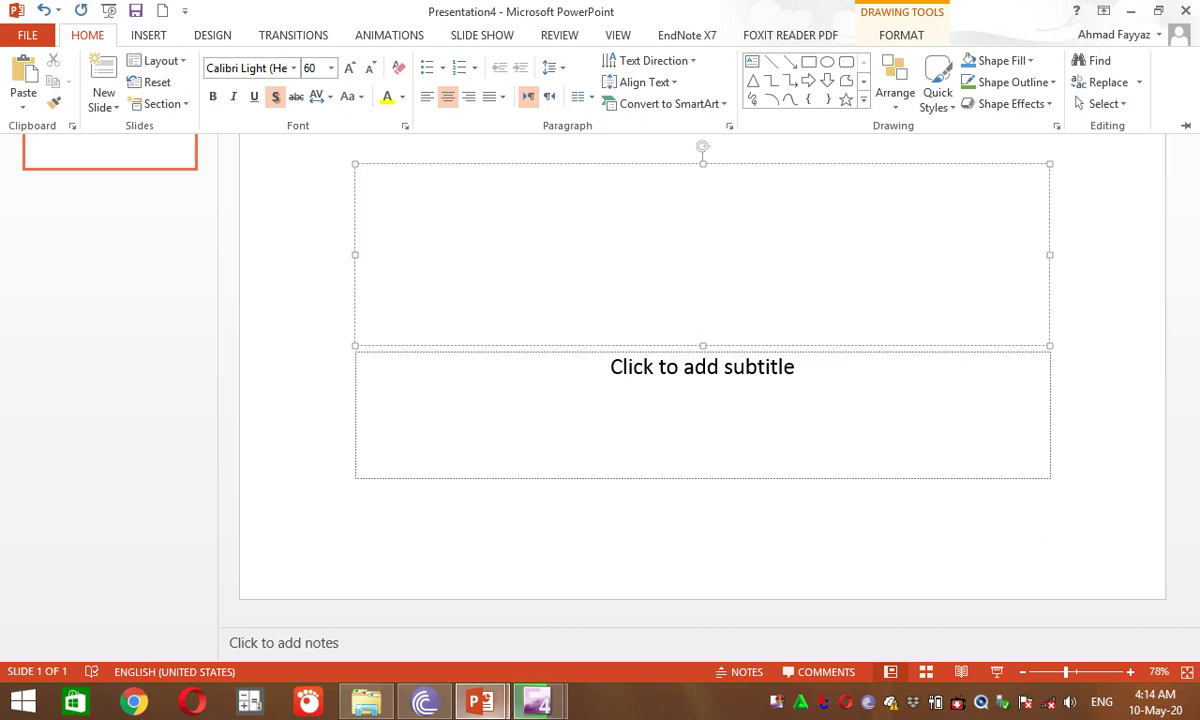
left_click(480, 702)
Switch to Presentation2's green slide, preview Text Direction options, and open Format Shape text options.
left_click(375, 590)
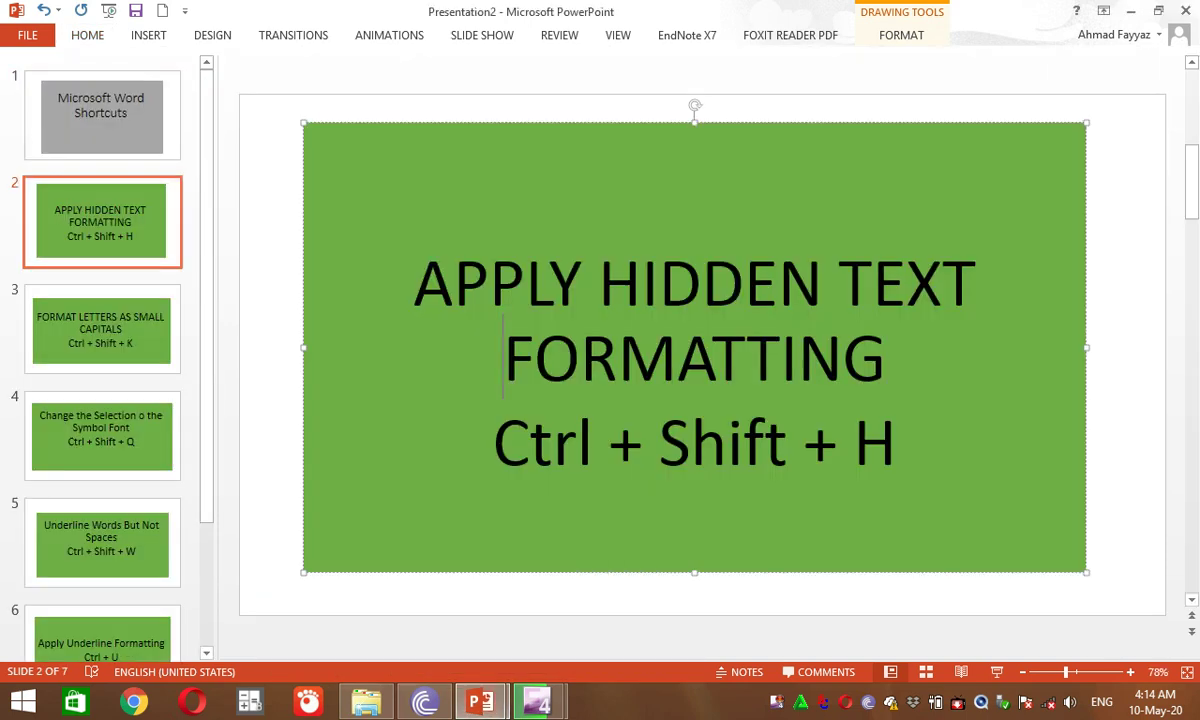
left_click(87, 35)
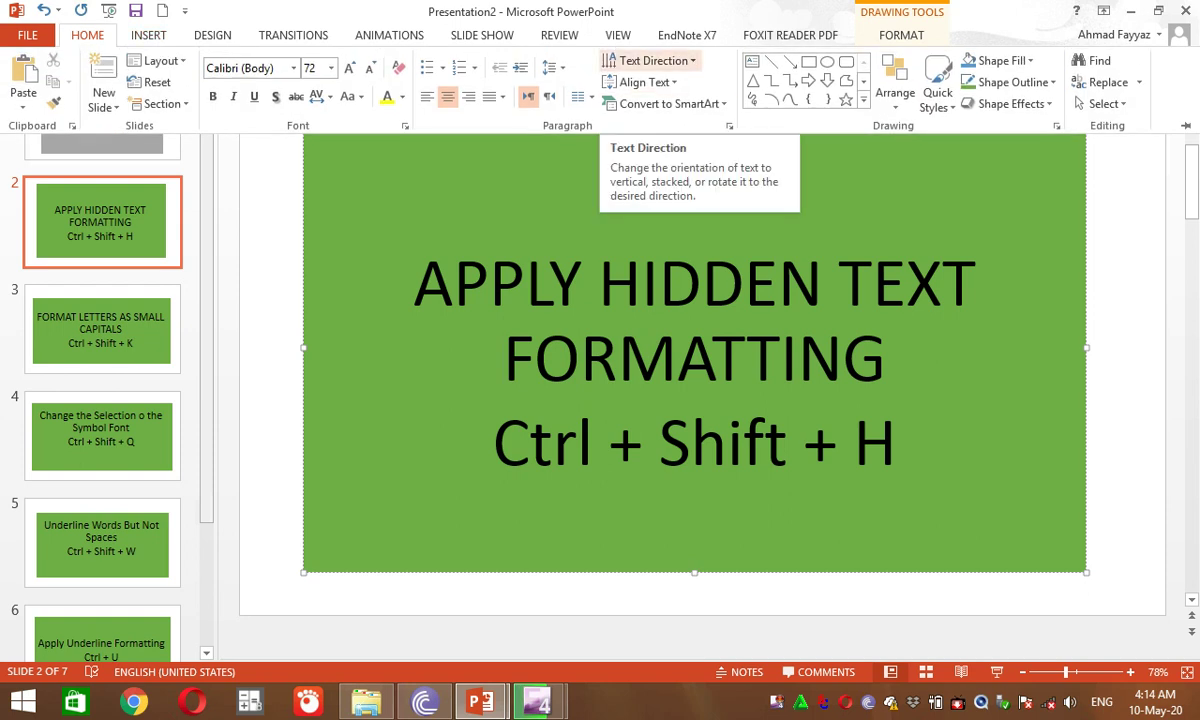
left_click(652, 61)
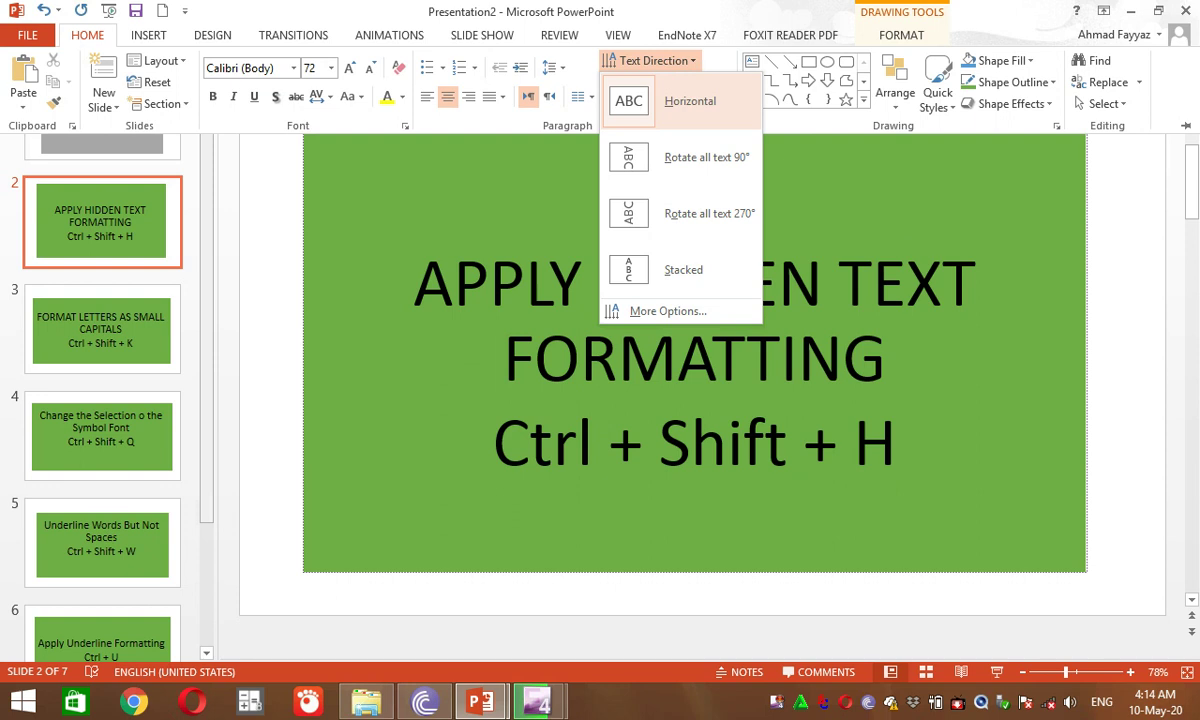
key("Escape")
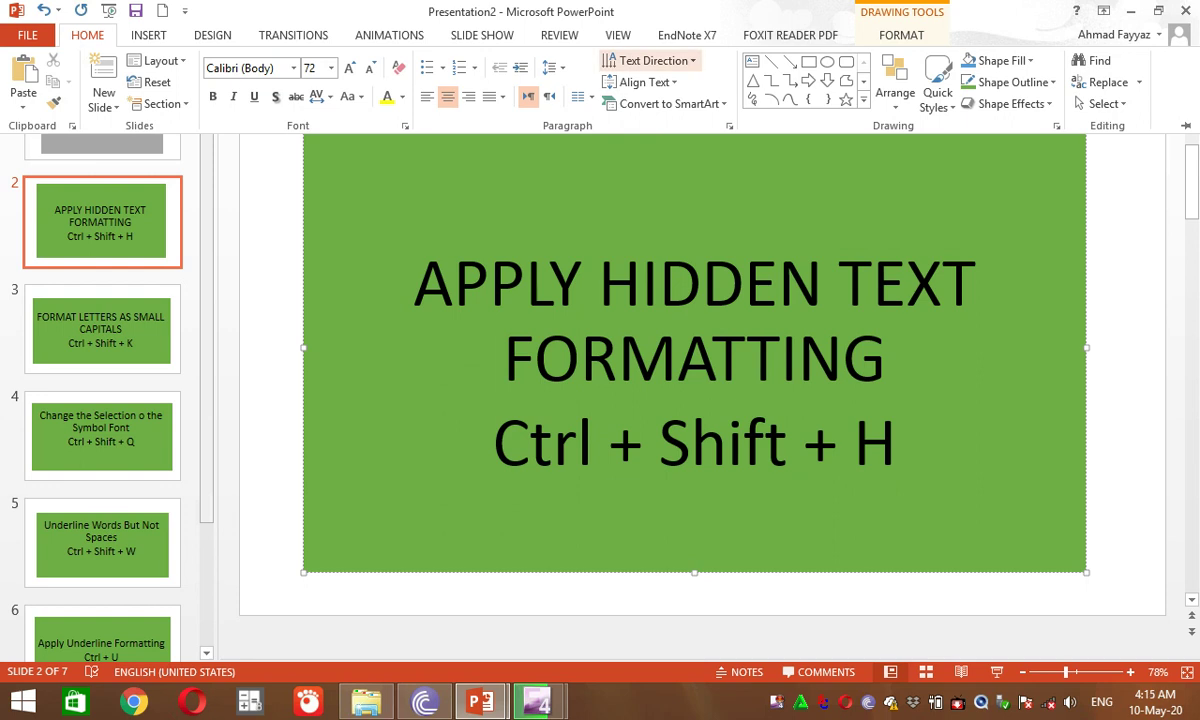
left_click(648, 60)
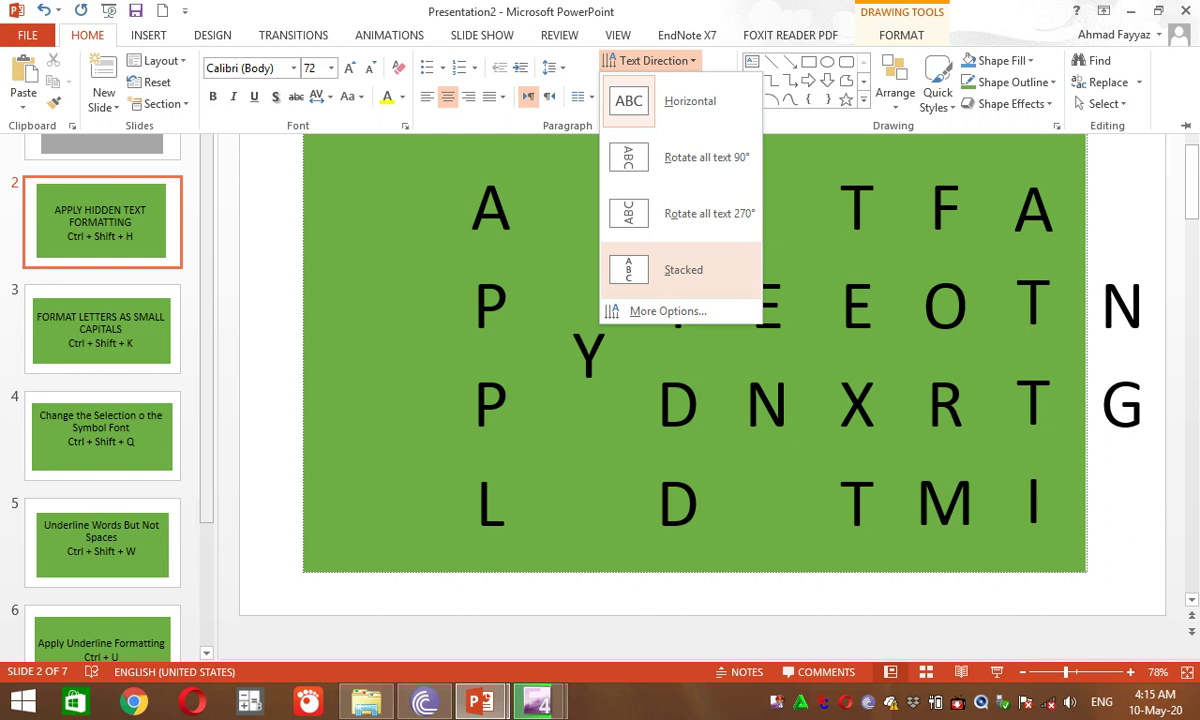
left_click(668, 311)
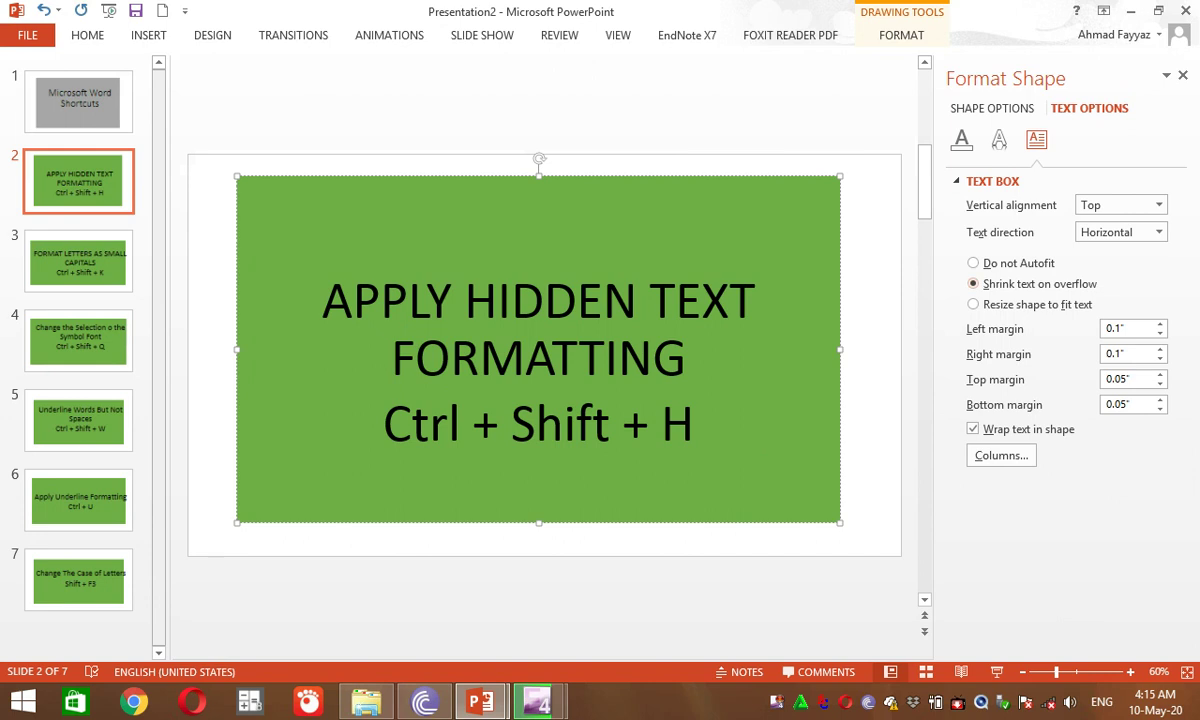
Browse the Vertical alignment and Text direction lists, keeping the text direction Horizontal.
left_click(1158, 205)
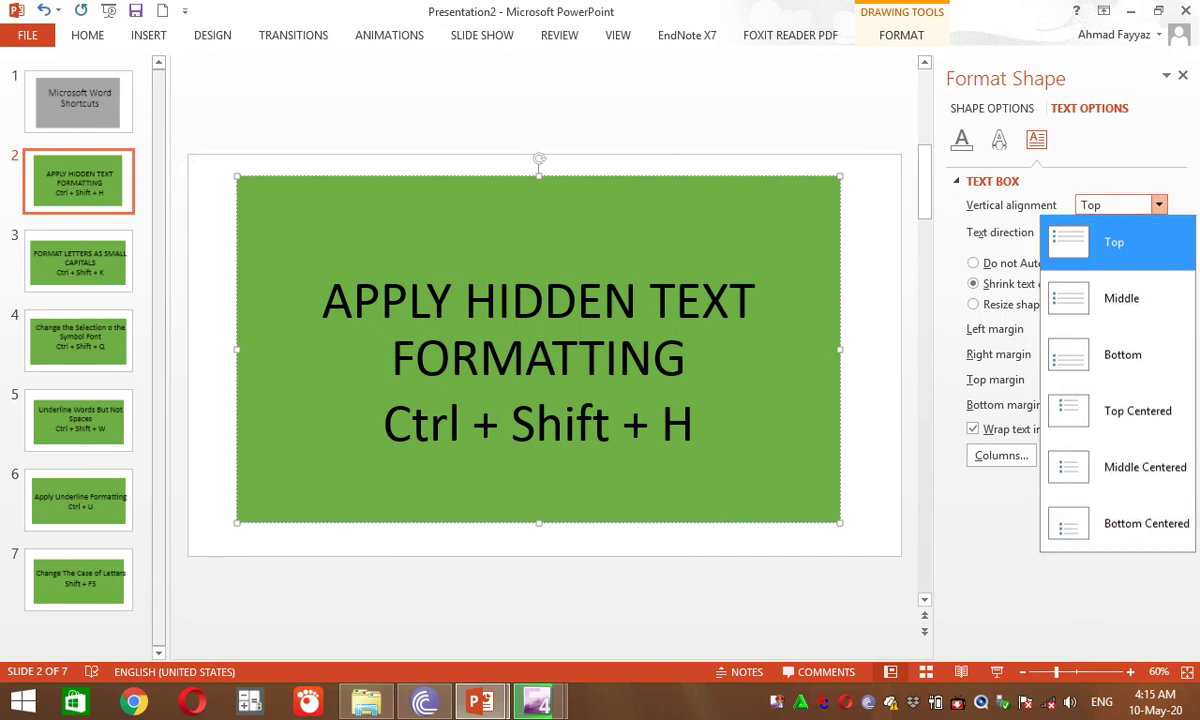
key("Down")
key("Down")
key("Down")
key("Down")
key("Down")
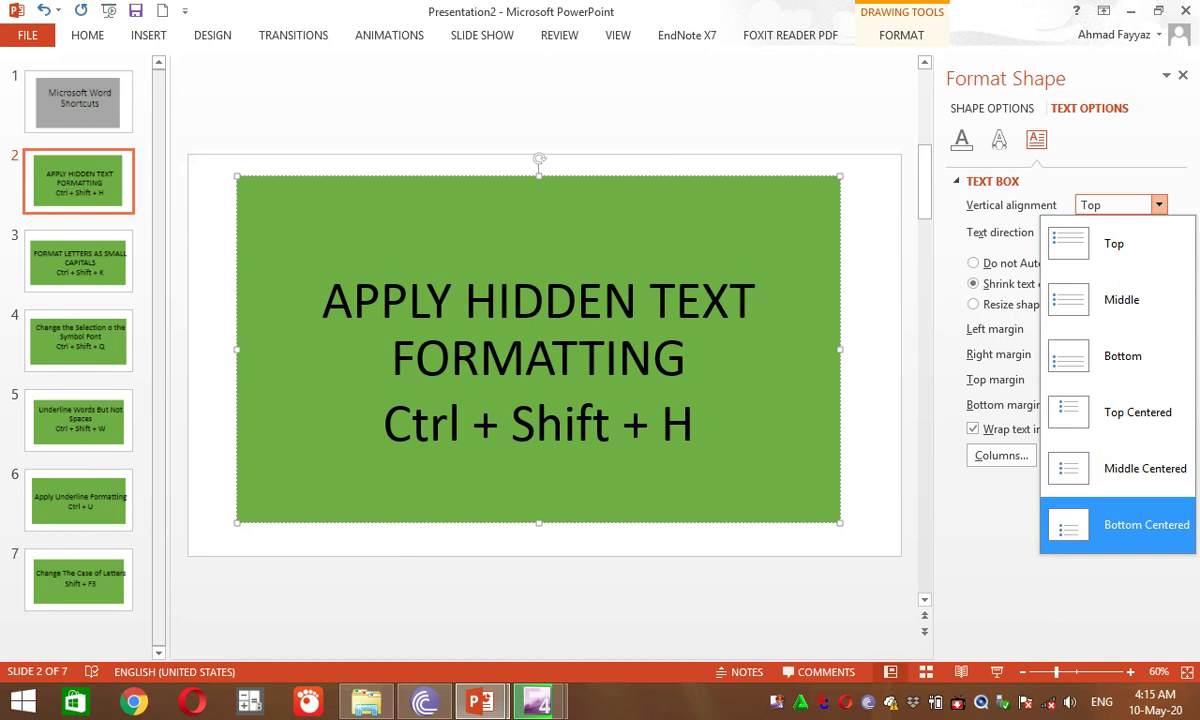
key("Escape")
left_click(1158, 232)
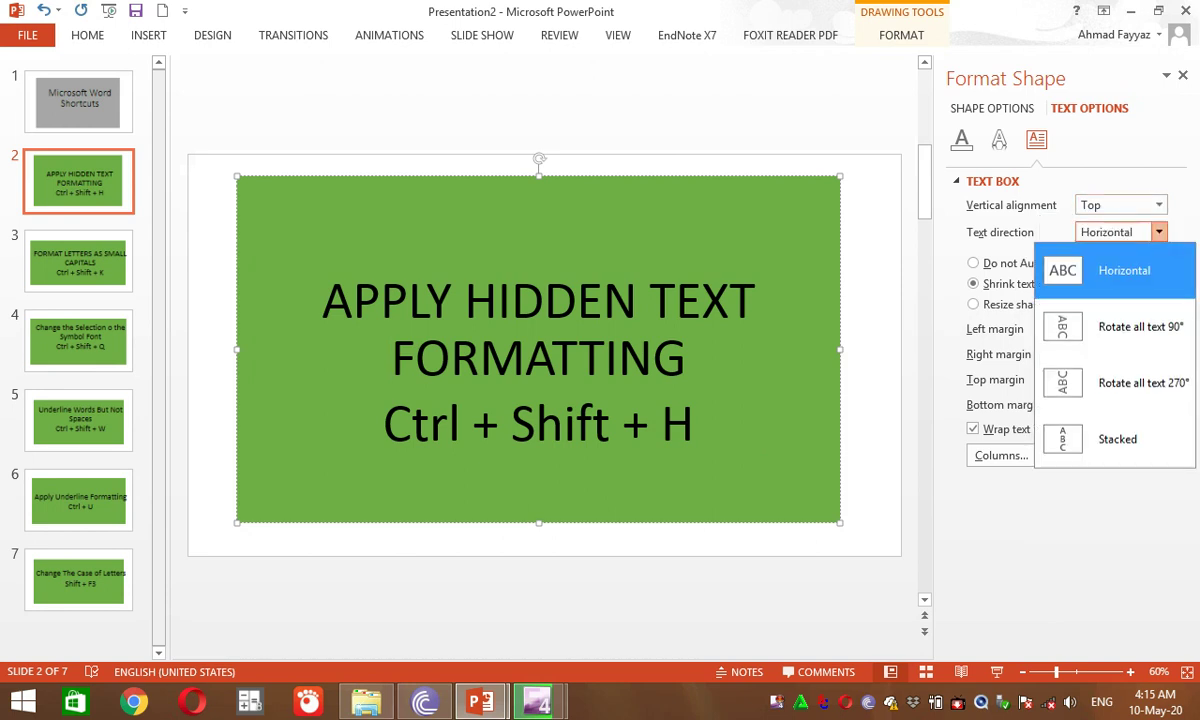
left_click(391, 355)
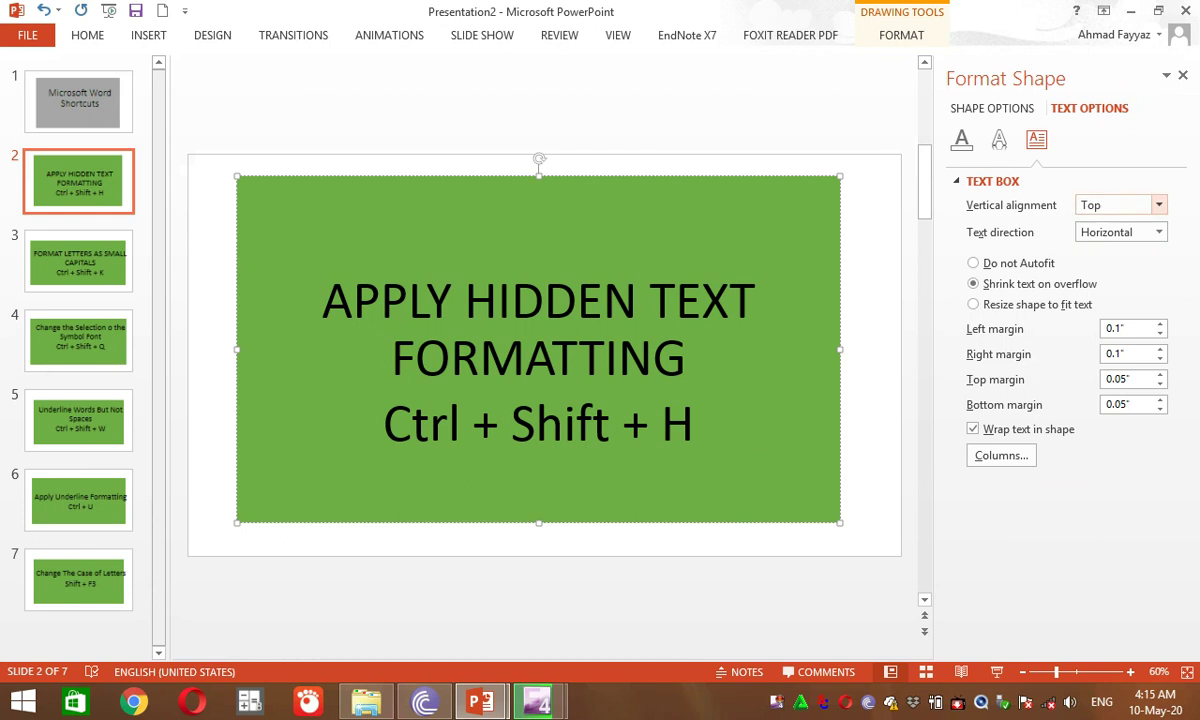
left_click(1158, 205)
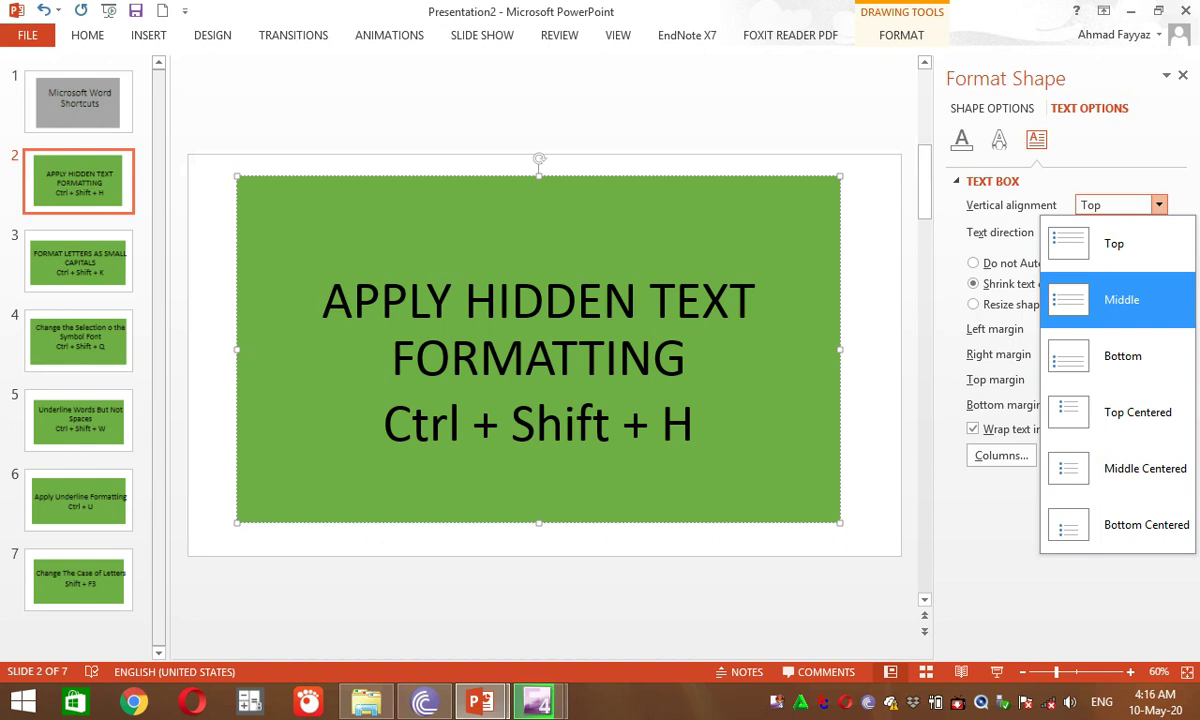
key("Up")
key("Escape")
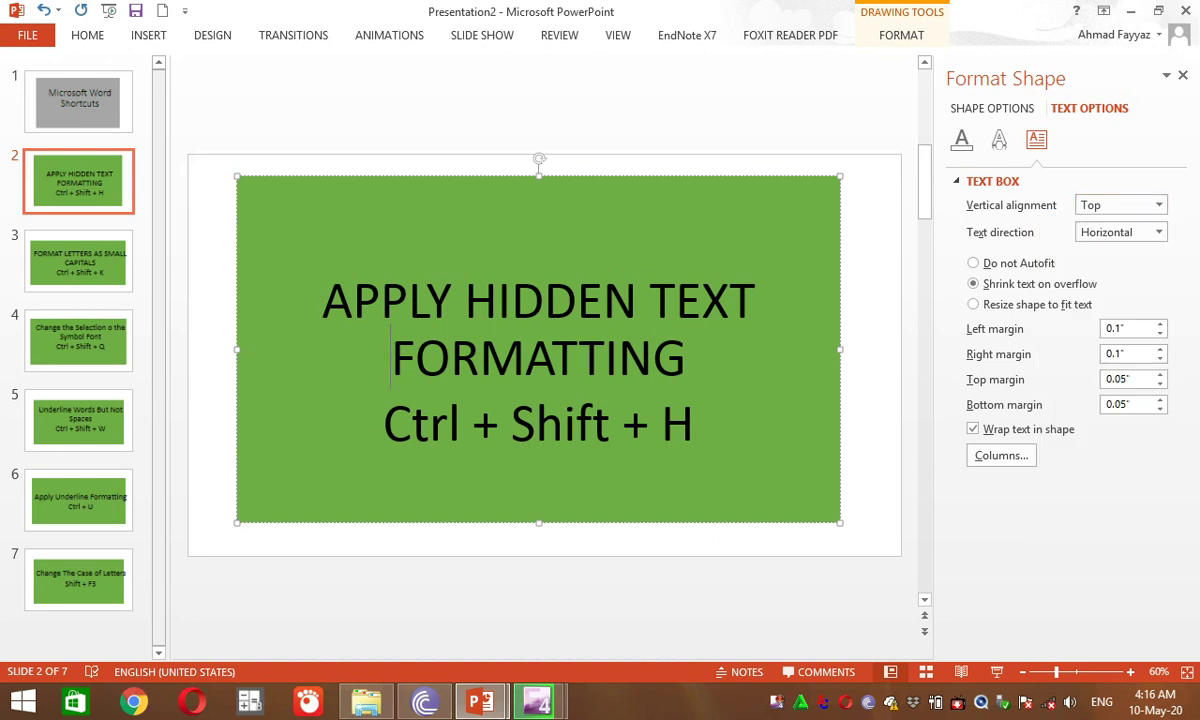
Set the text box's vertical alignment to Middle and show the Home ribbon commands.
key("alt+Down")
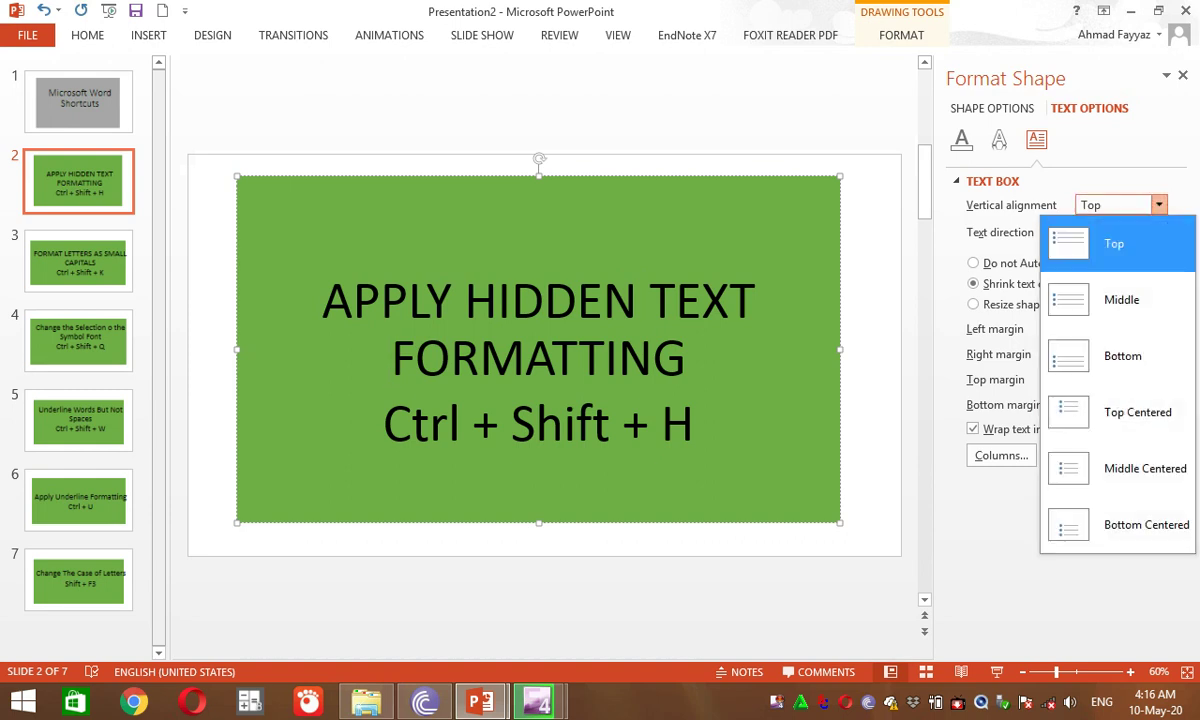
key("Down")
key("Return")
key("shift+Tab")
key("alt+Down")
key("Down")
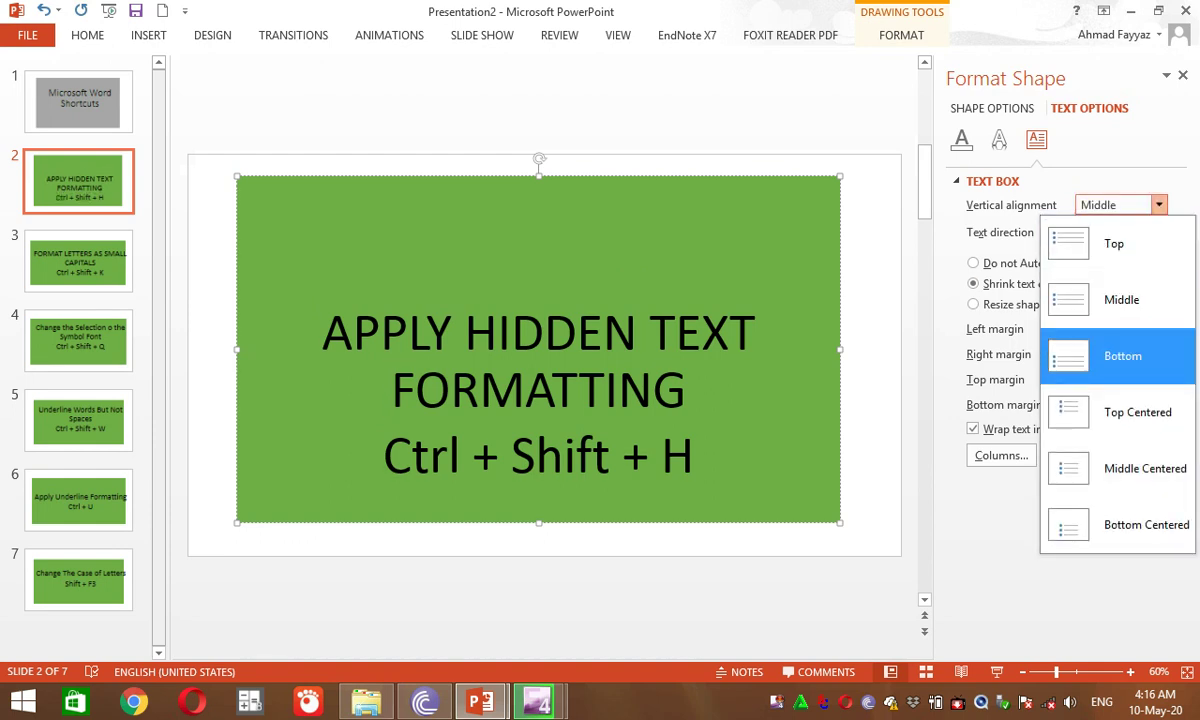
key("Down")
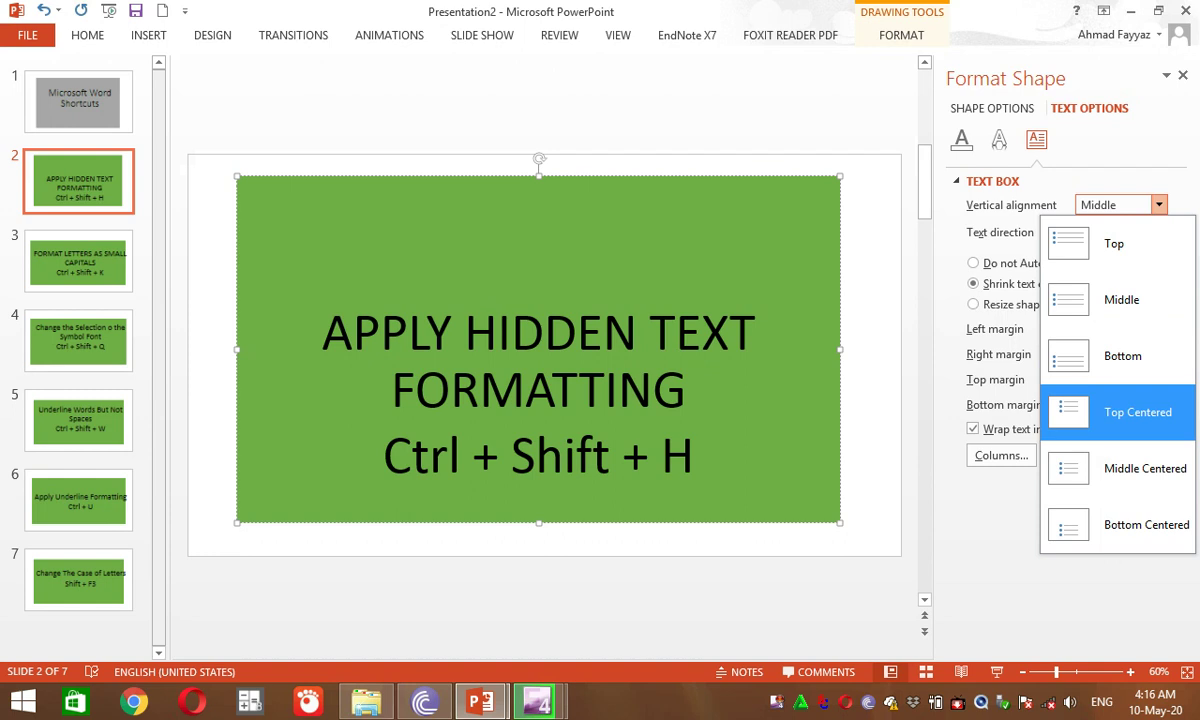
key("Escape")
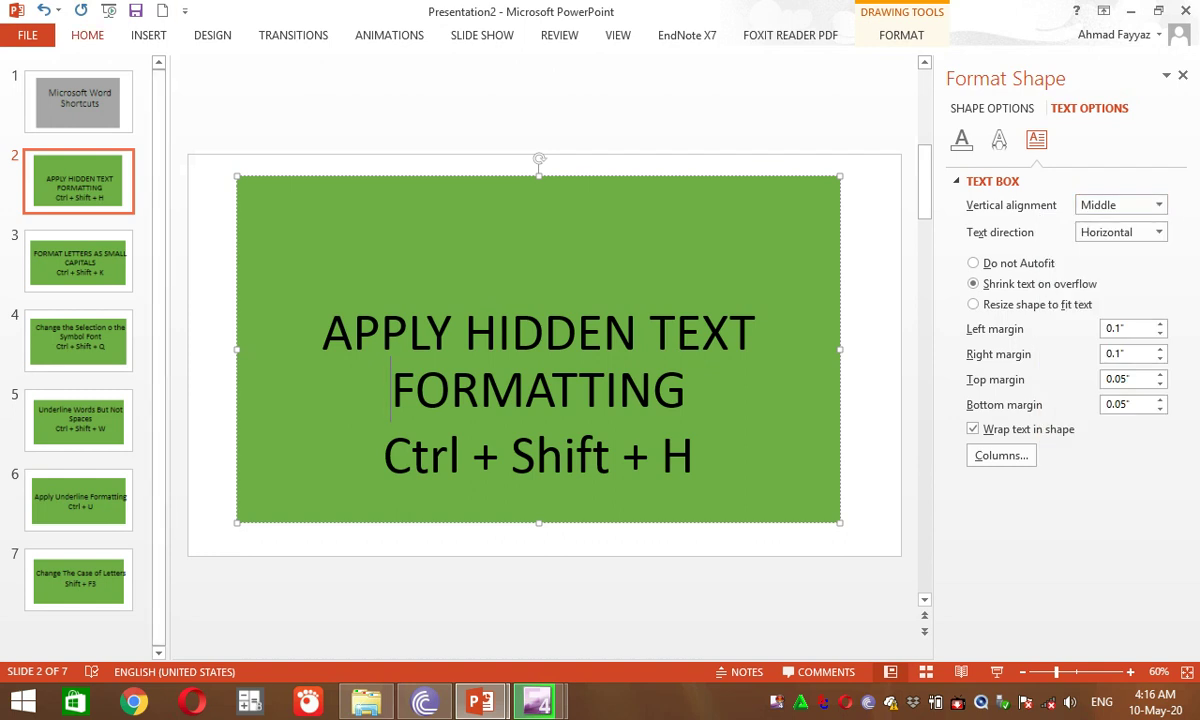
key("ctrl+F1")
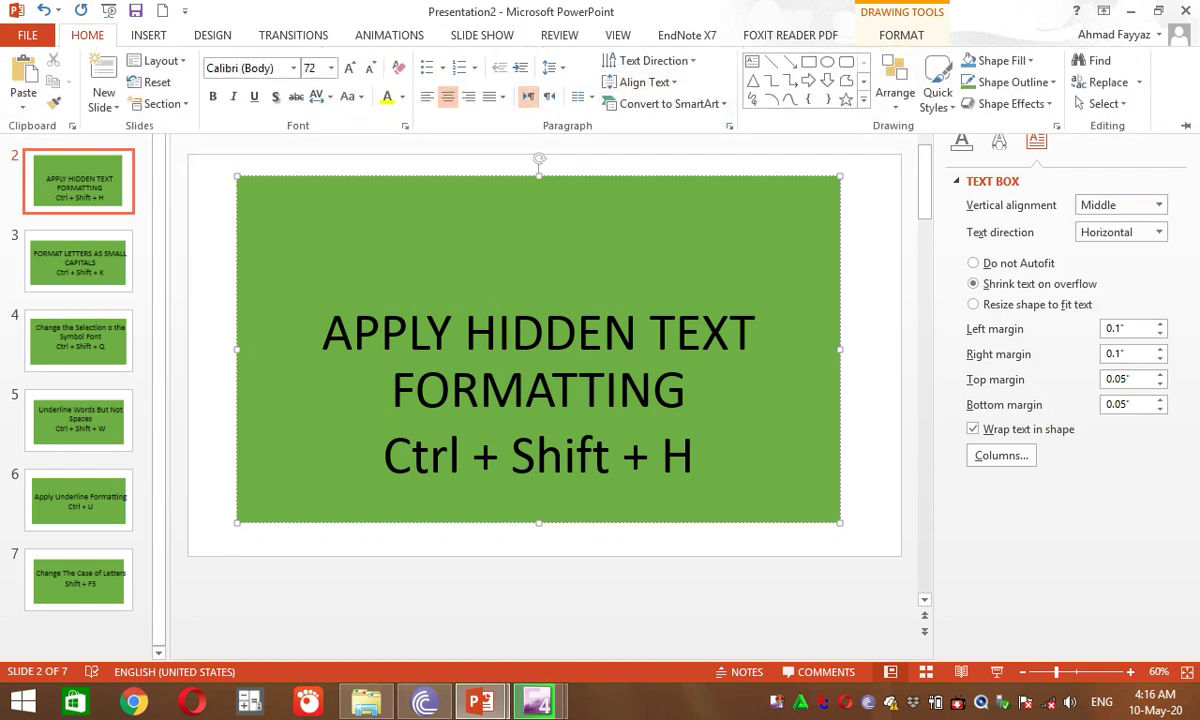
Add a bullet to the heading and change vertical alignment to Bottom, then Top Centered.
left_click(427, 67)
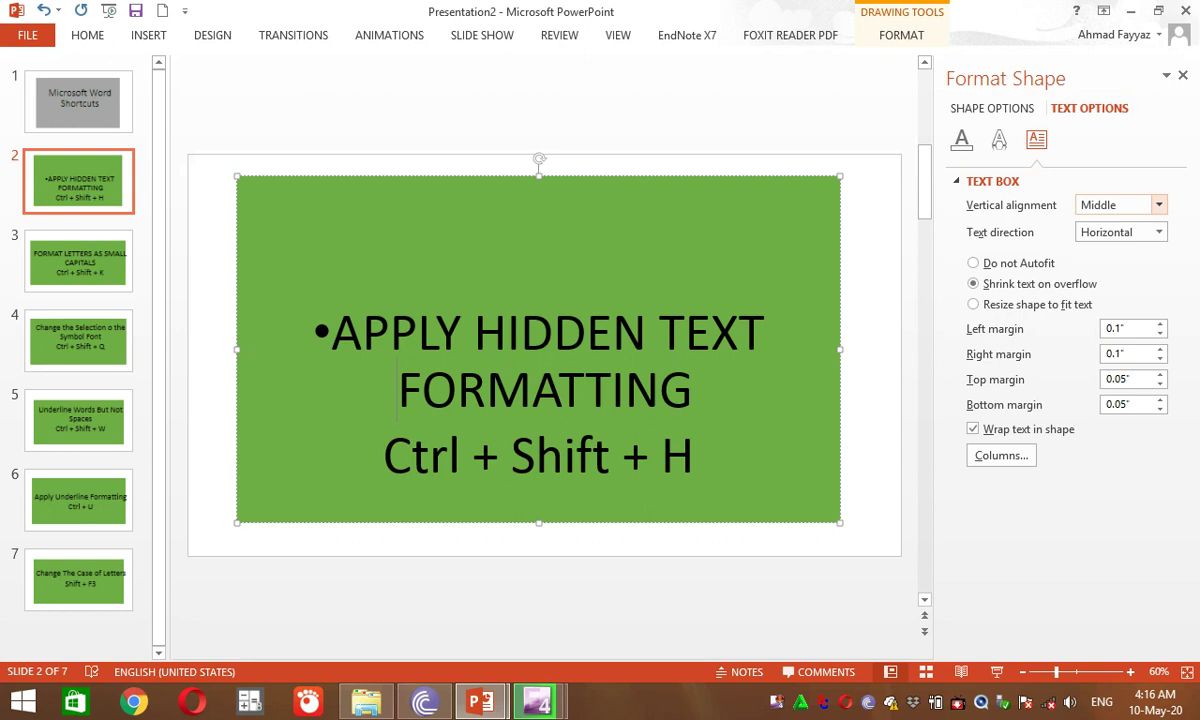
left_click(1158, 205)
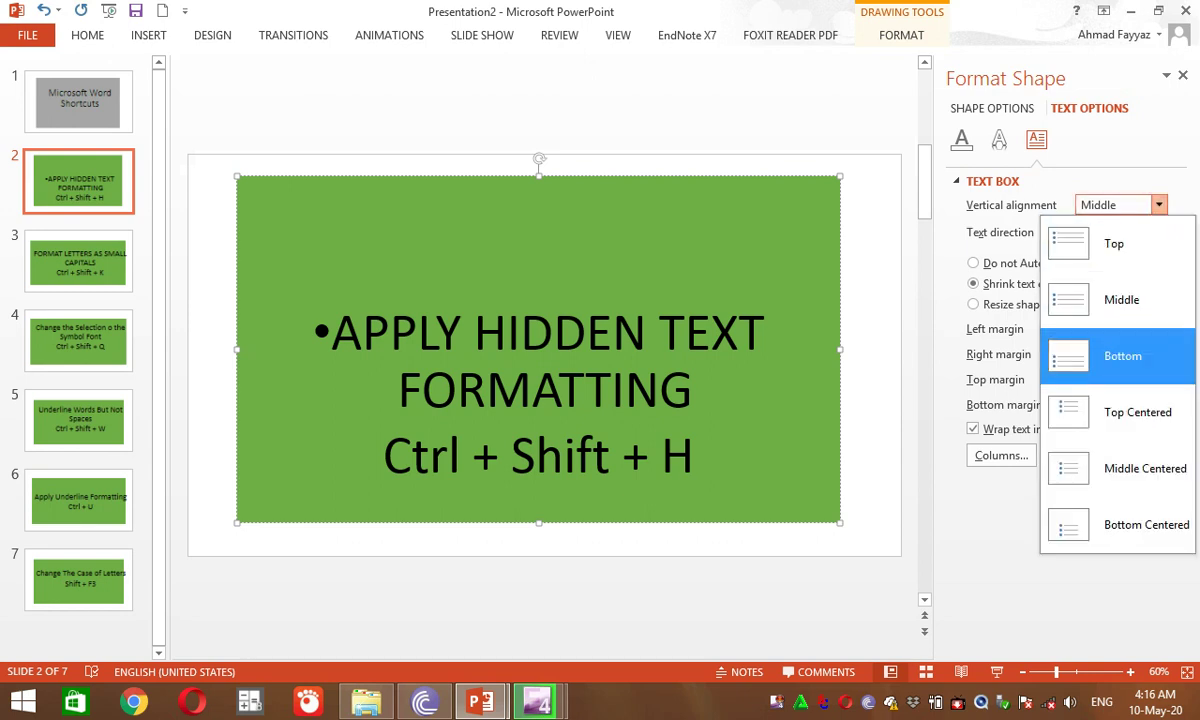
key("Return")
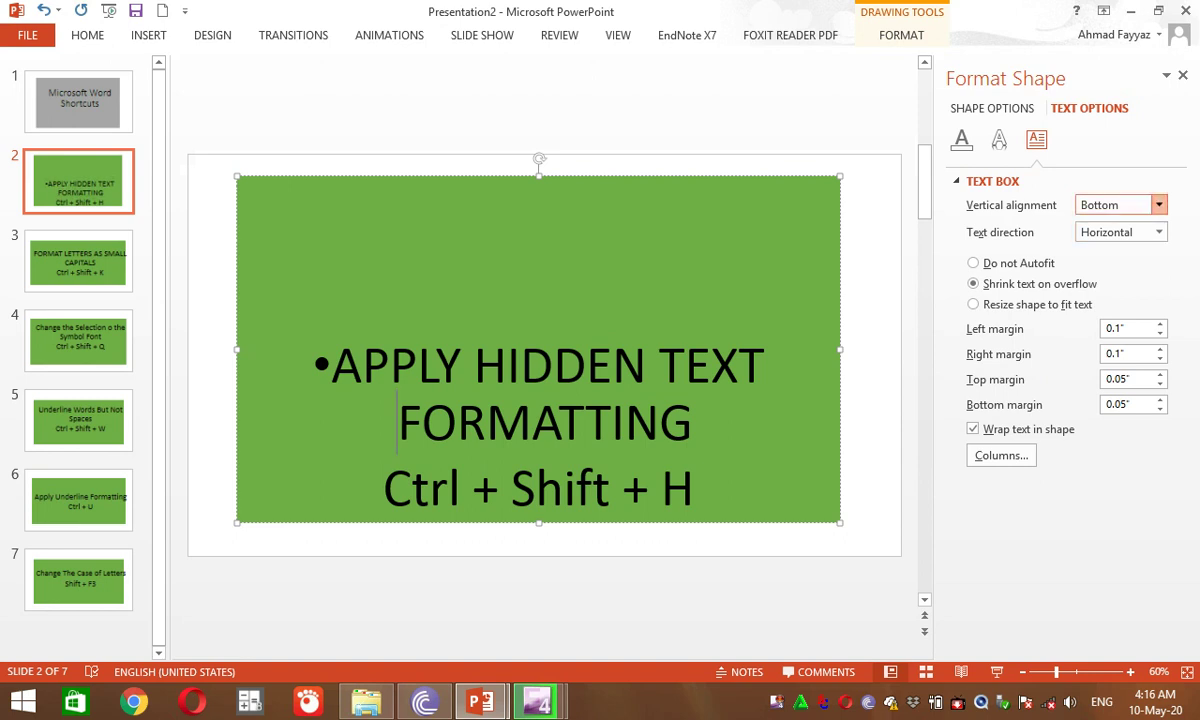
left_click(1158, 205)
key("Down")
key("Down")
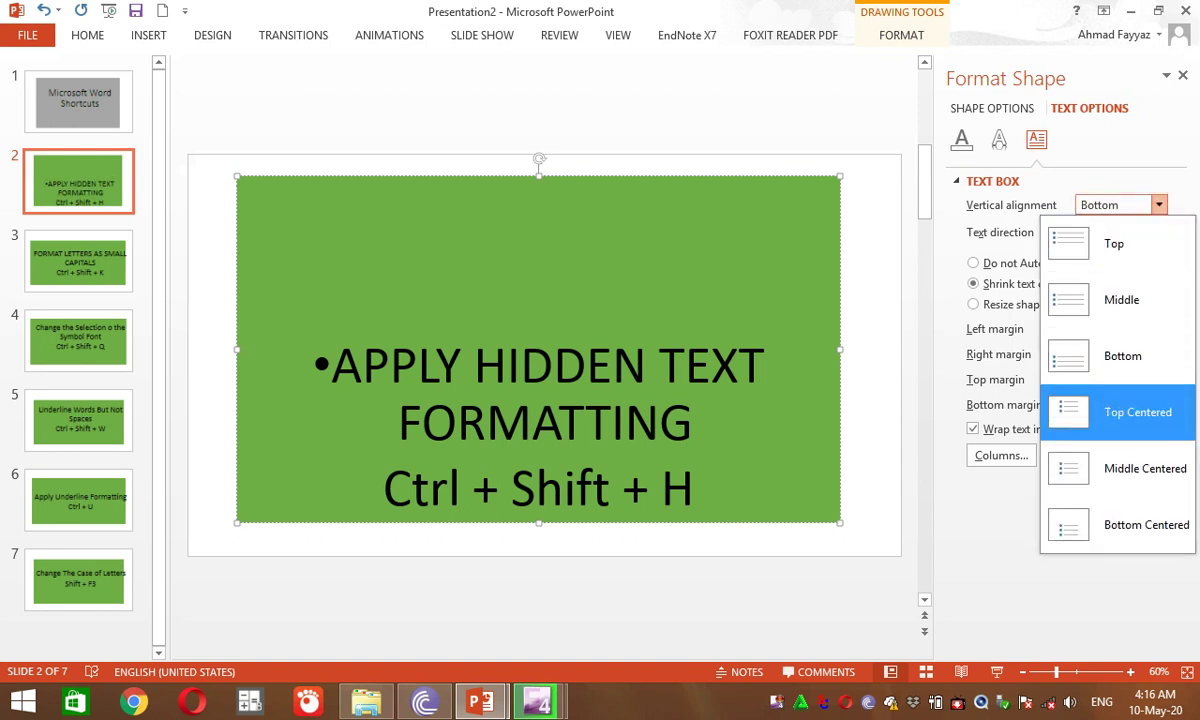
key("Return")
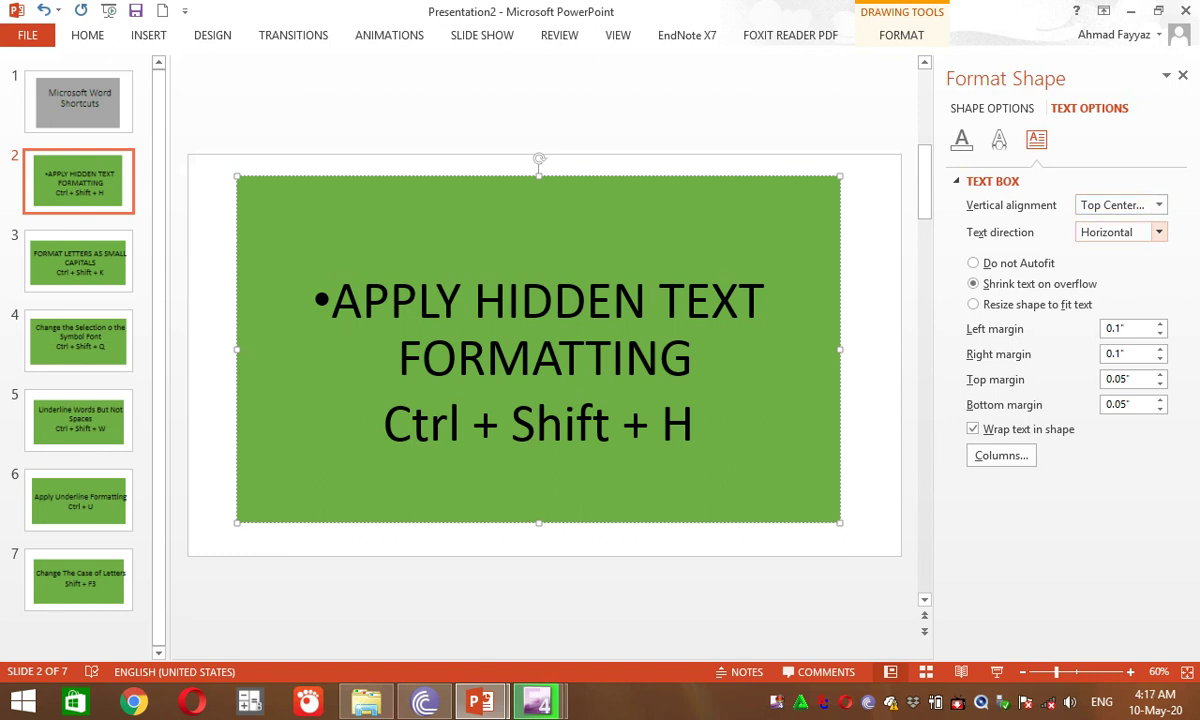
Keep text direction Horizontal, close the Format Shape pane, and remove the heading's bullet.
left_click(1158, 232)
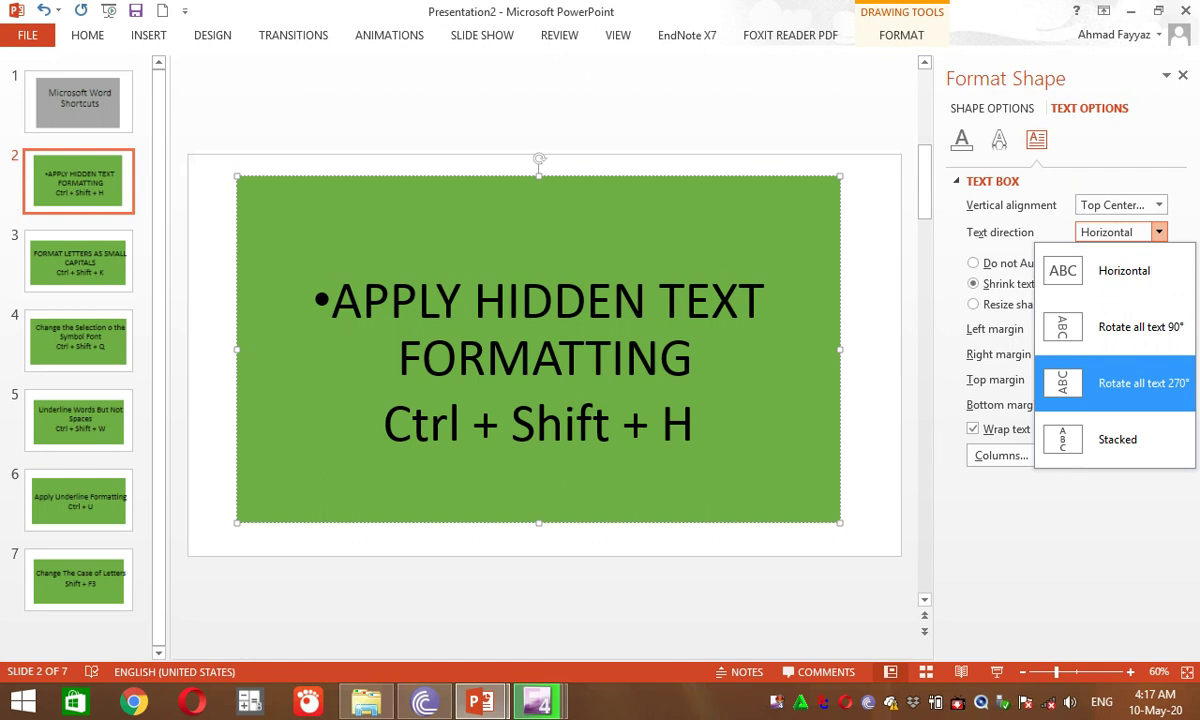
left_click(398, 357)
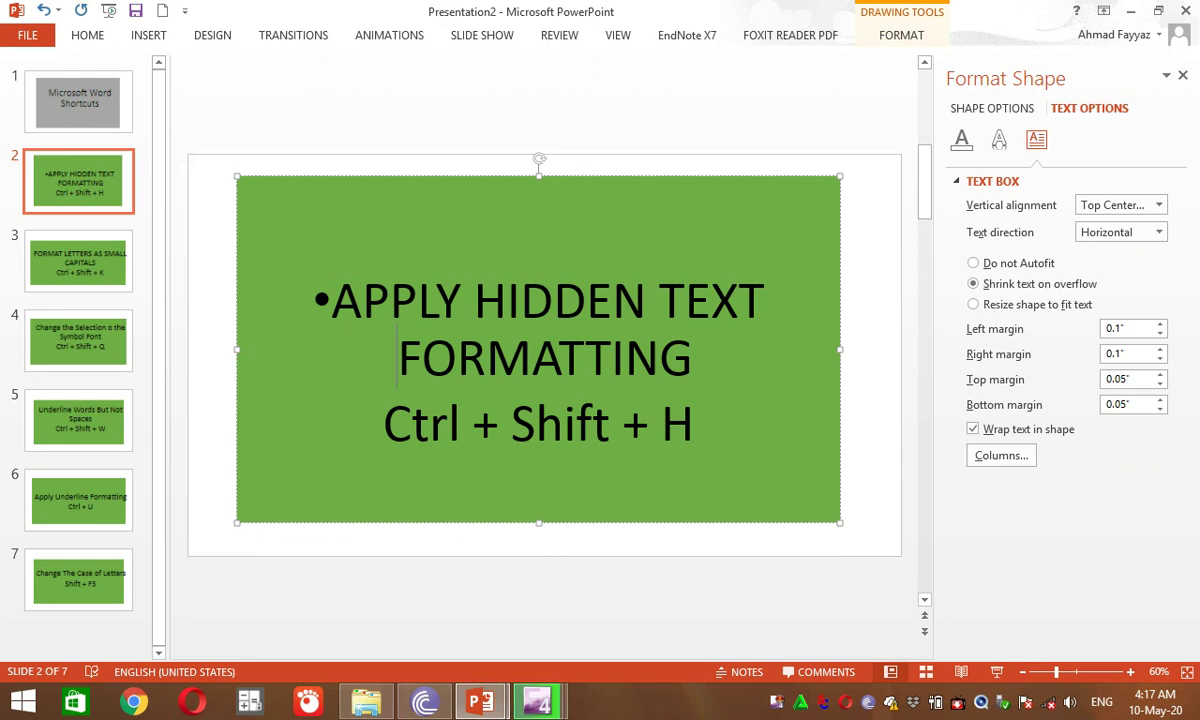
left_click(87, 35)
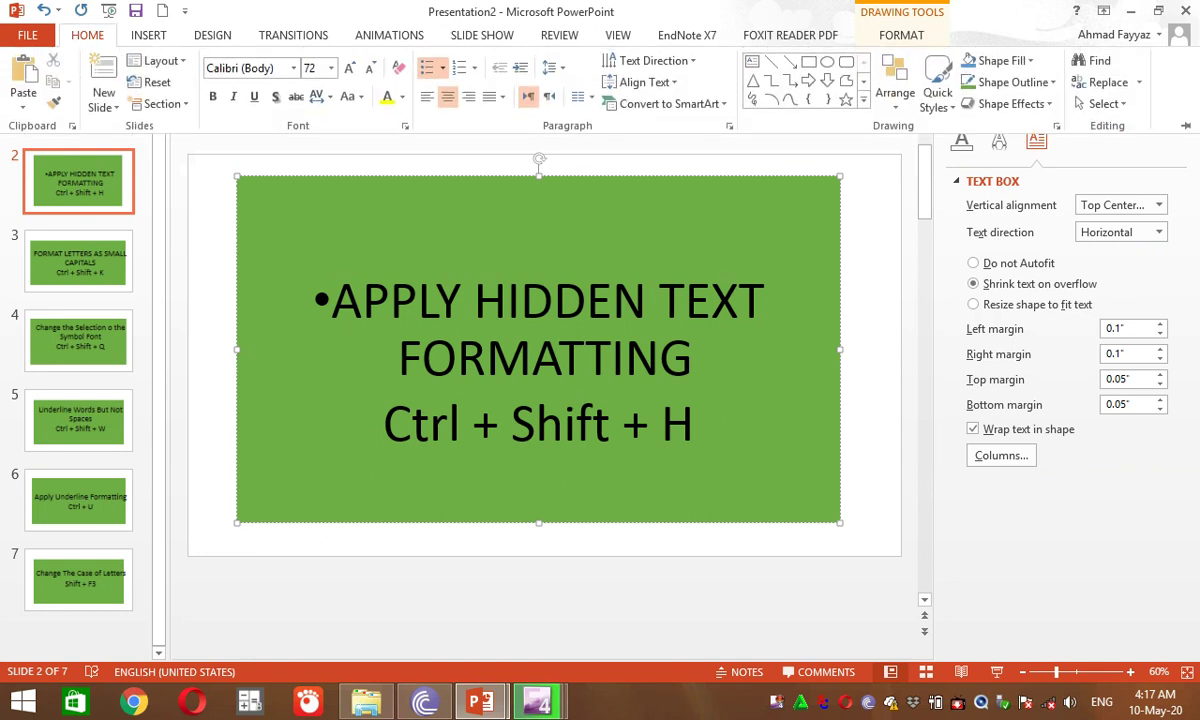
key("Escape")
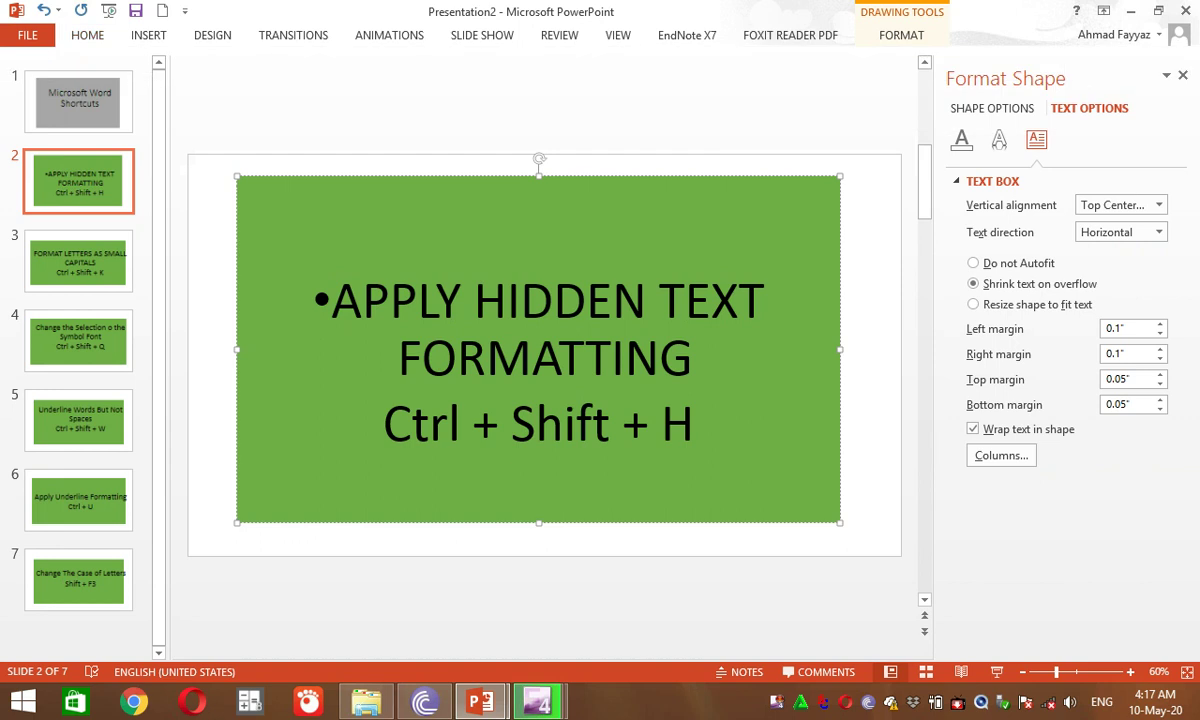
left_click(1182, 75)
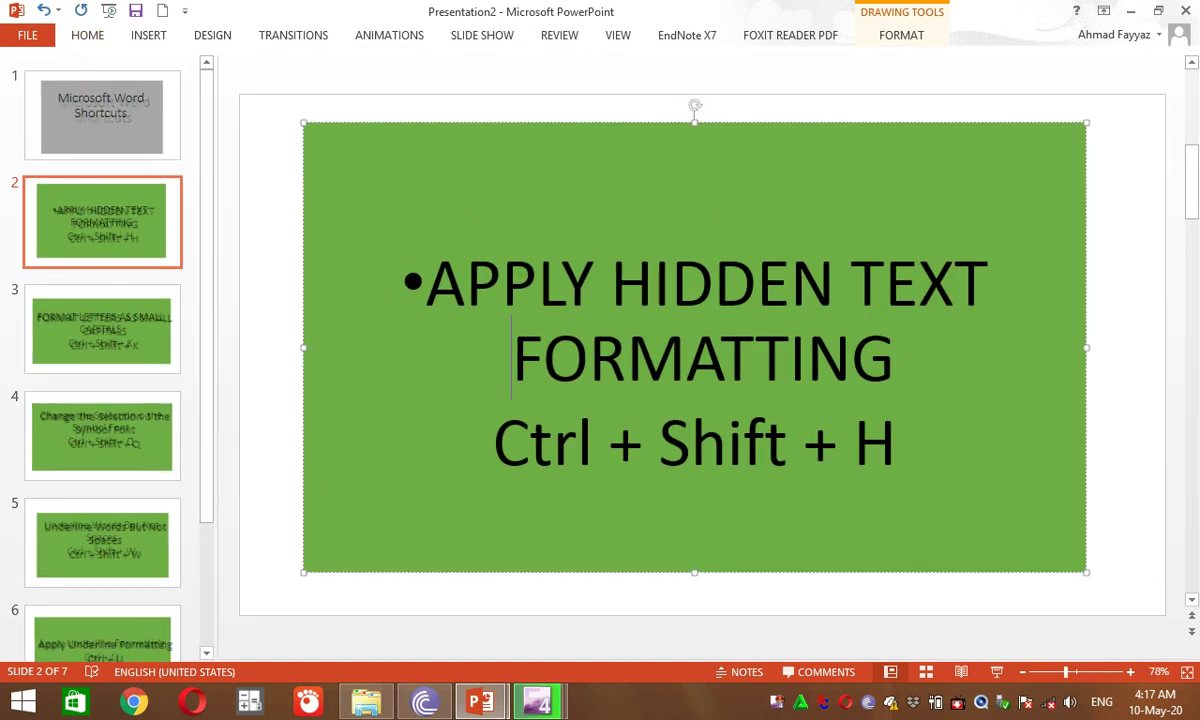
key("ctrl+Home")
key("BackSpace")
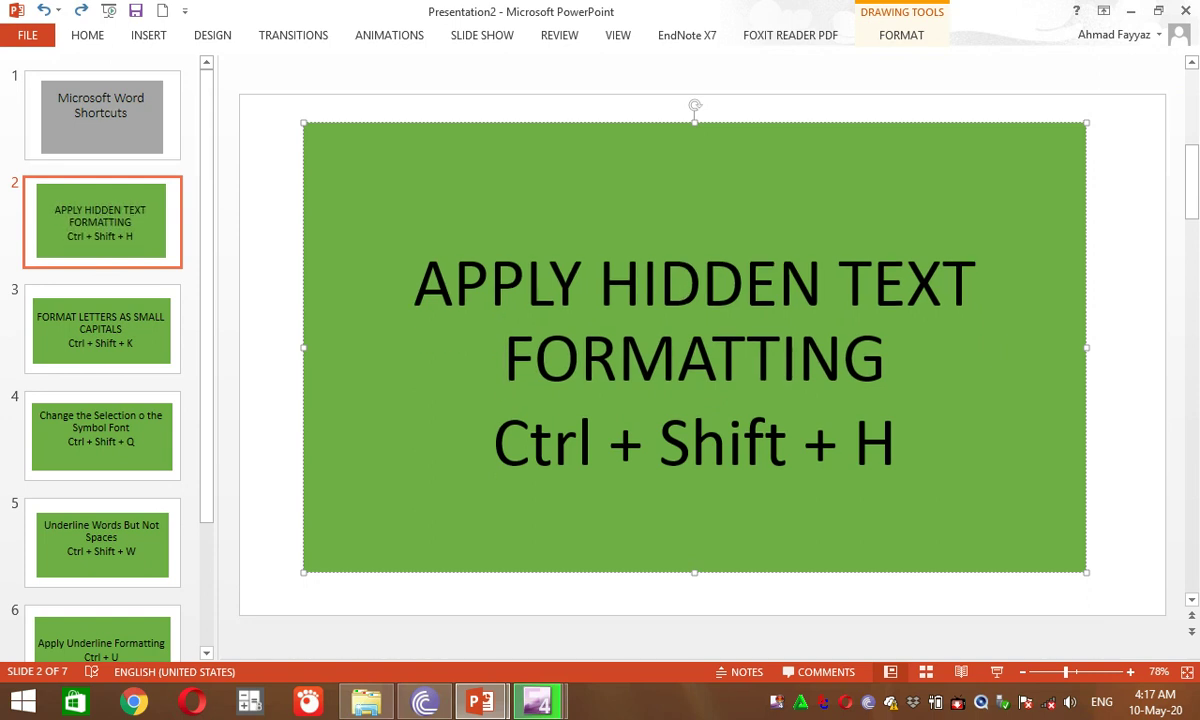
Browse the Home tab's Align Text choices, then the Convert to SmartArt layouts.
left_click(87, 35)
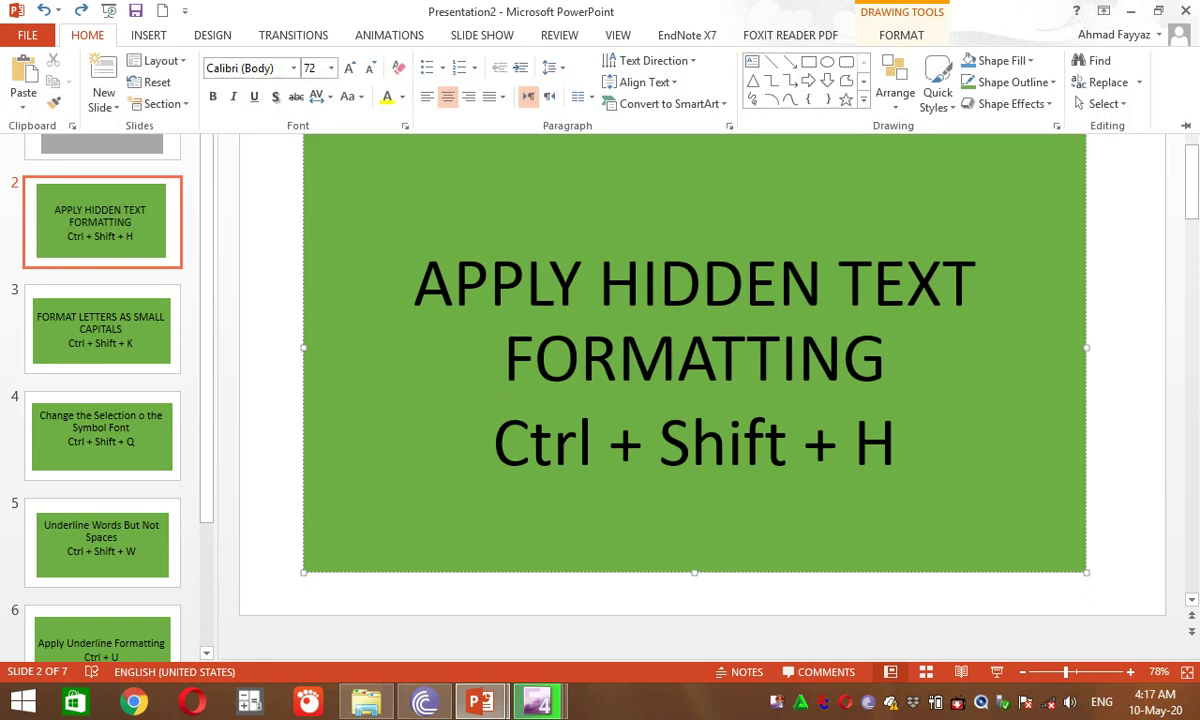
left_click(645, 82)
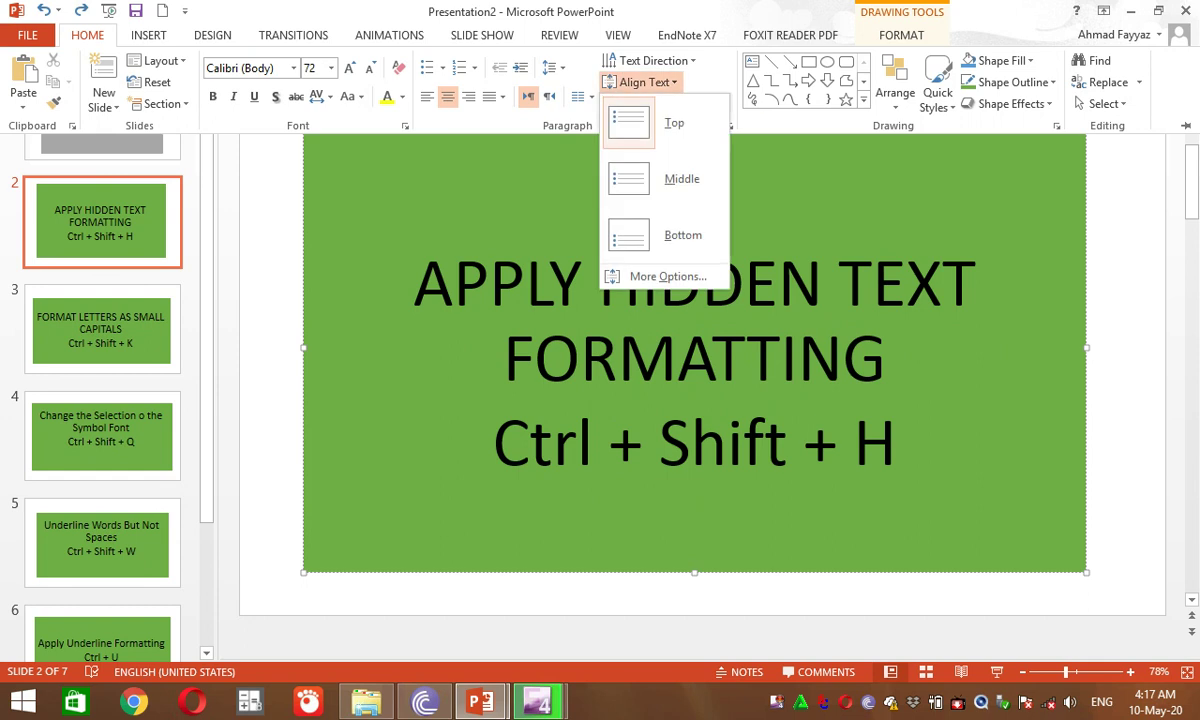
key("Escape")
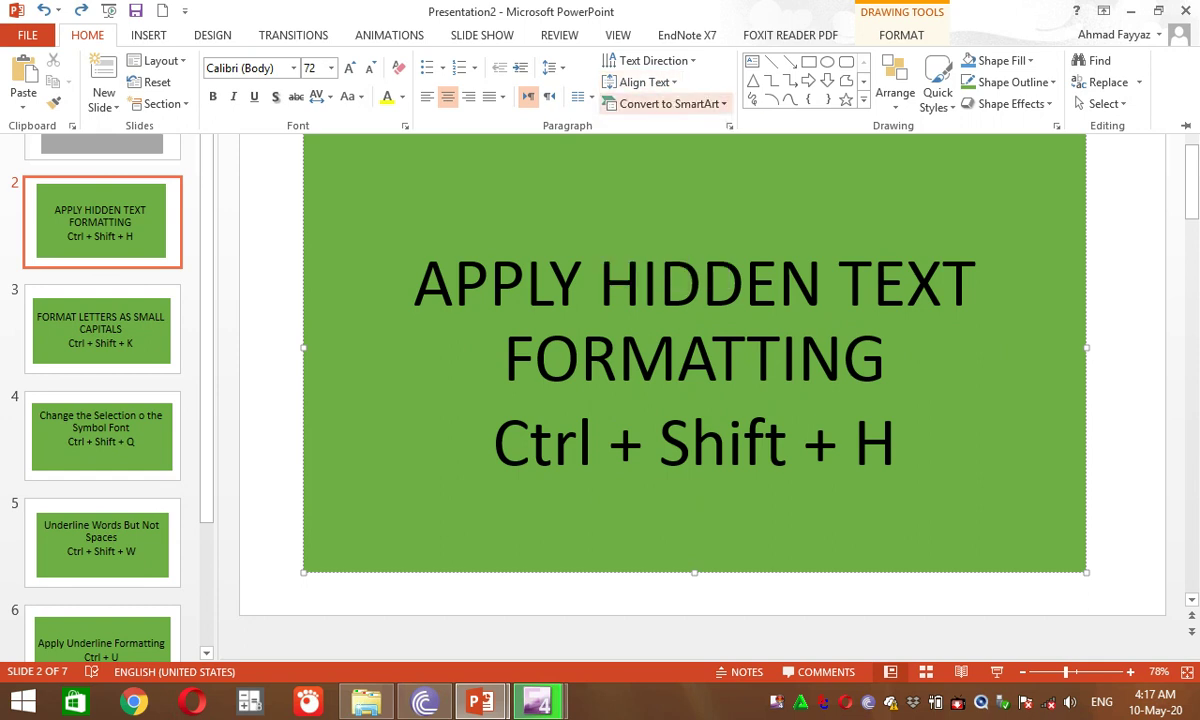
left_click(668, 104)
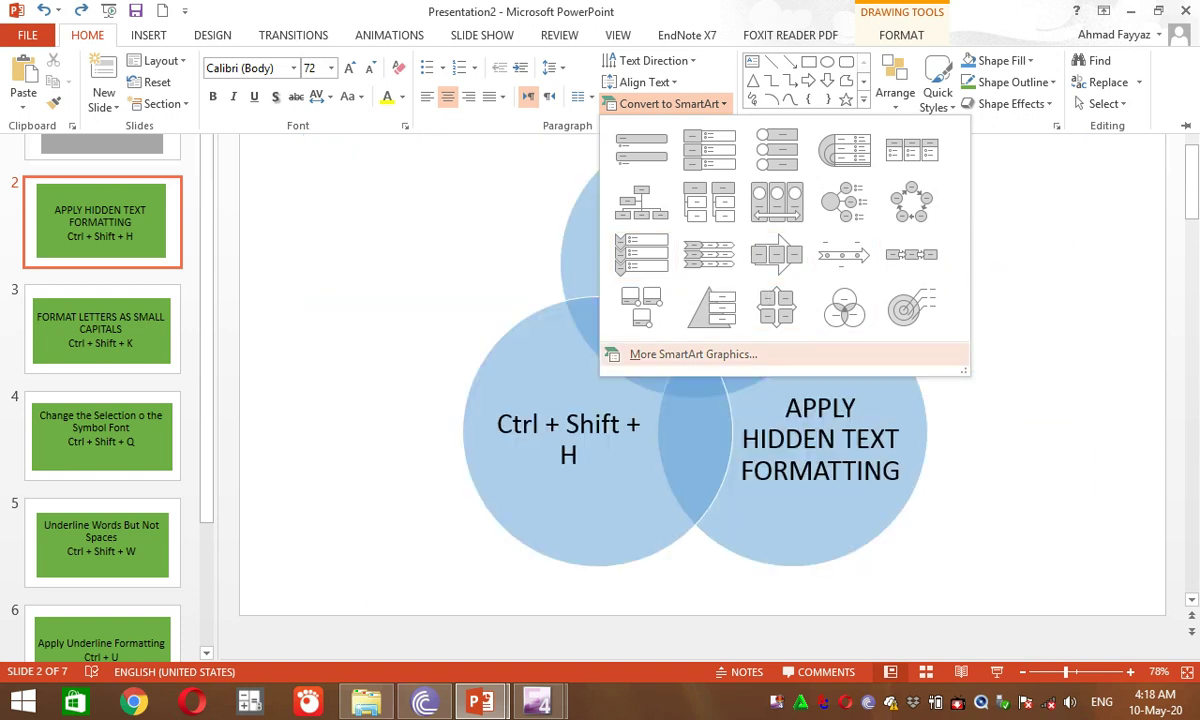
Browse SmartArt categories, convert the text to Basic Block List, then undo the conversion.
left_click(690, 354)
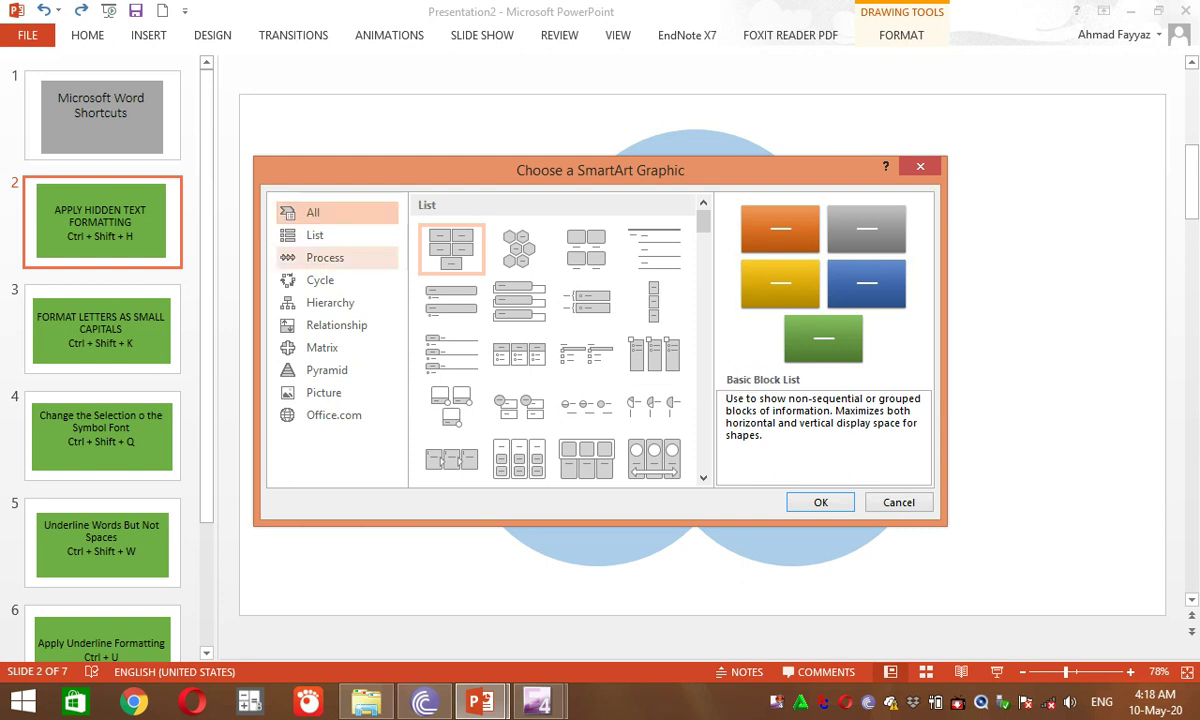
left_click(315, 235)
left_click(320, 280)
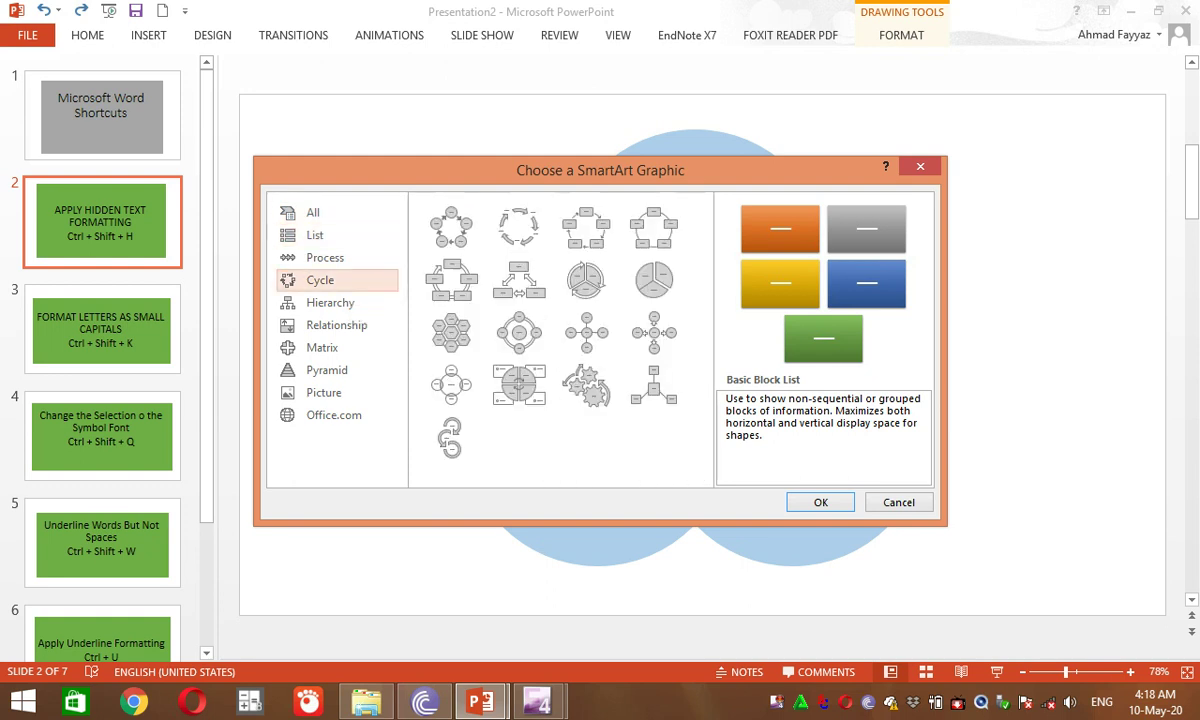
left_click(337, 325)
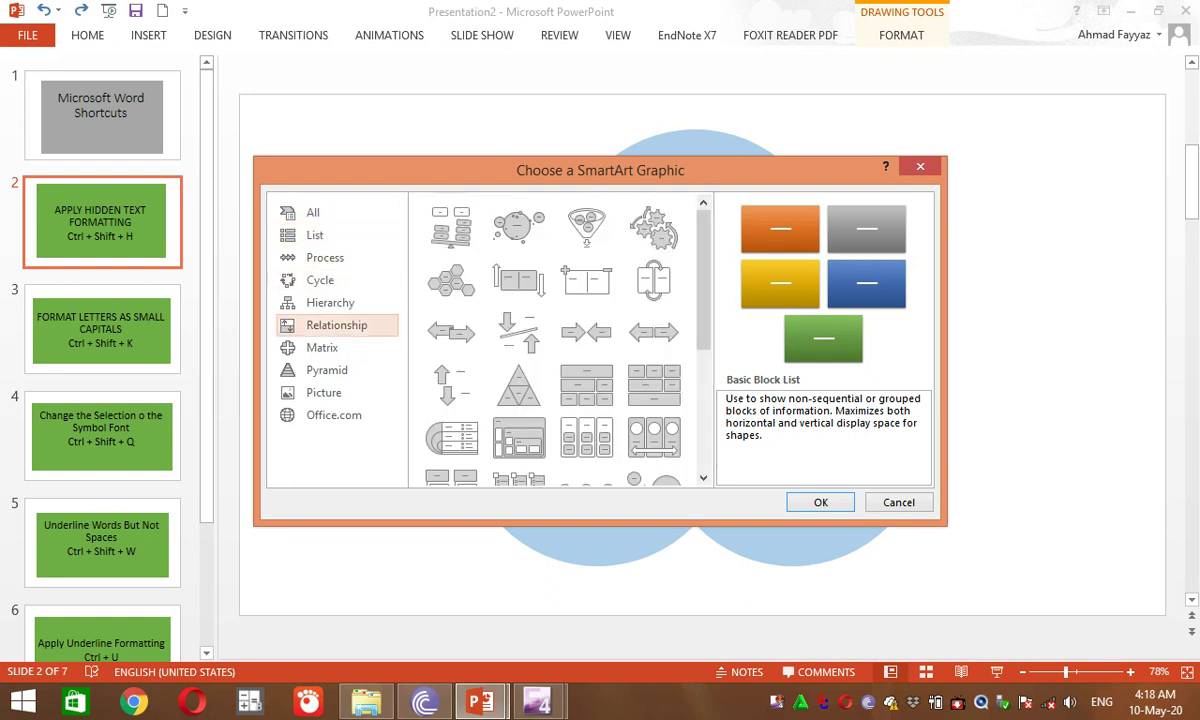
left_click(327, 370)
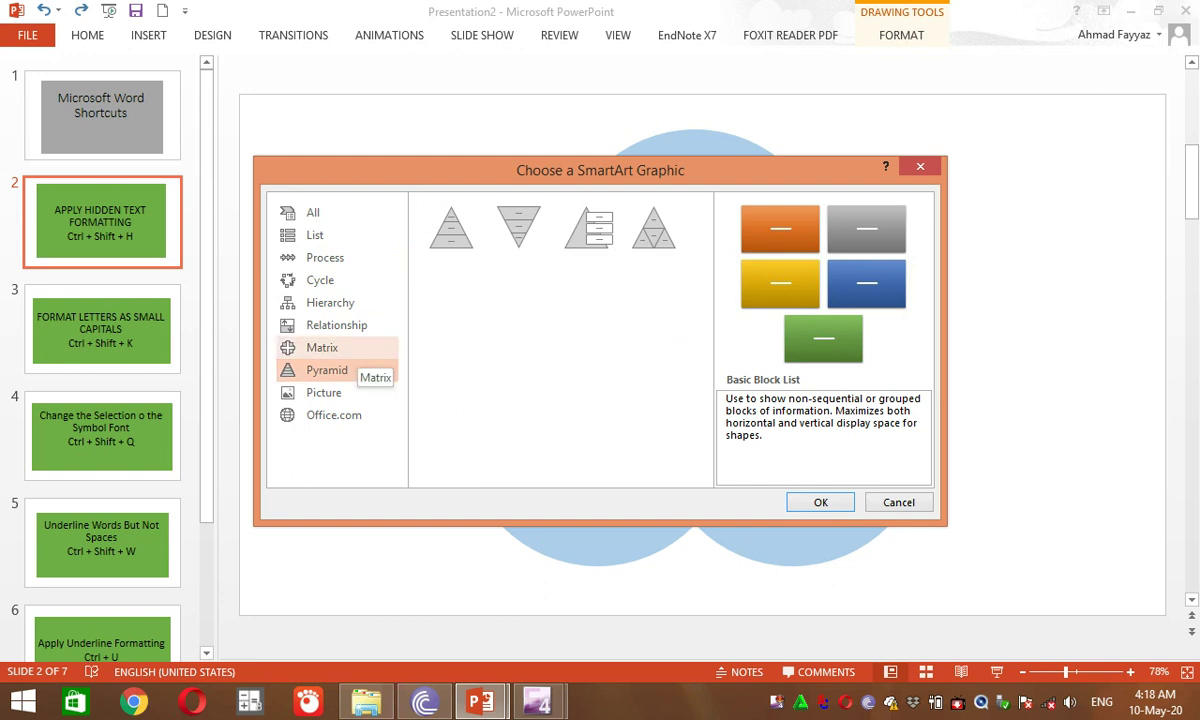
key("Up")
key("Up")
key("Up")
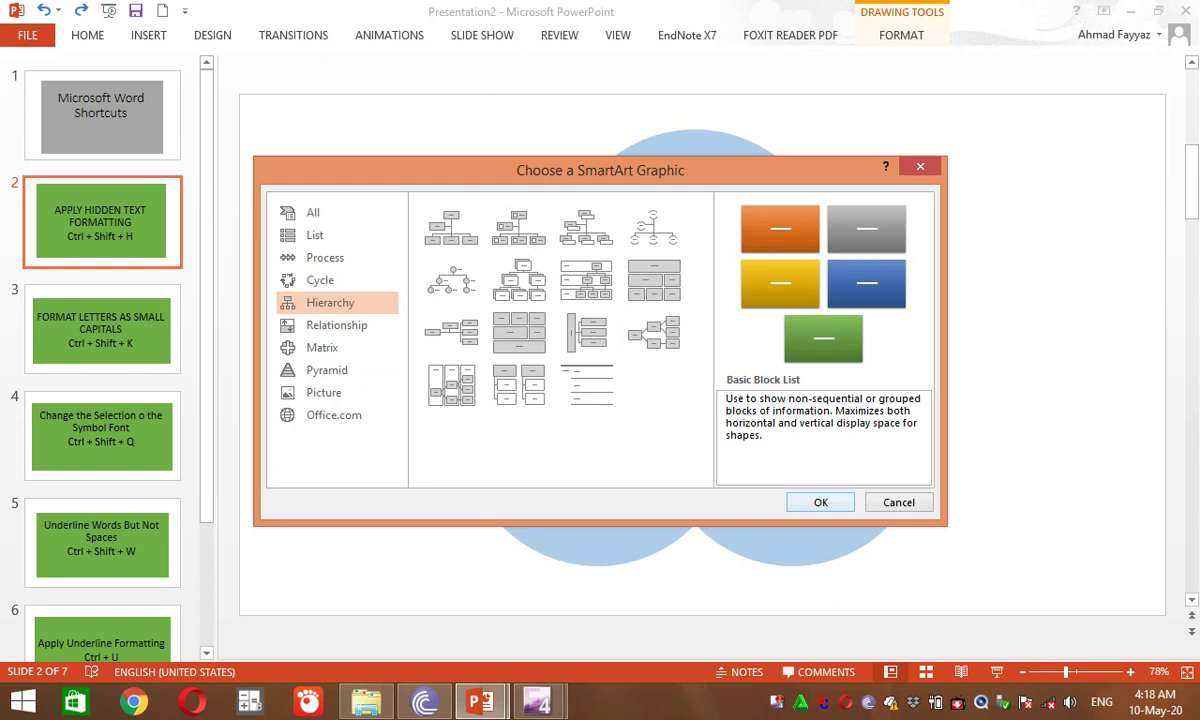
left_click(820, 502)
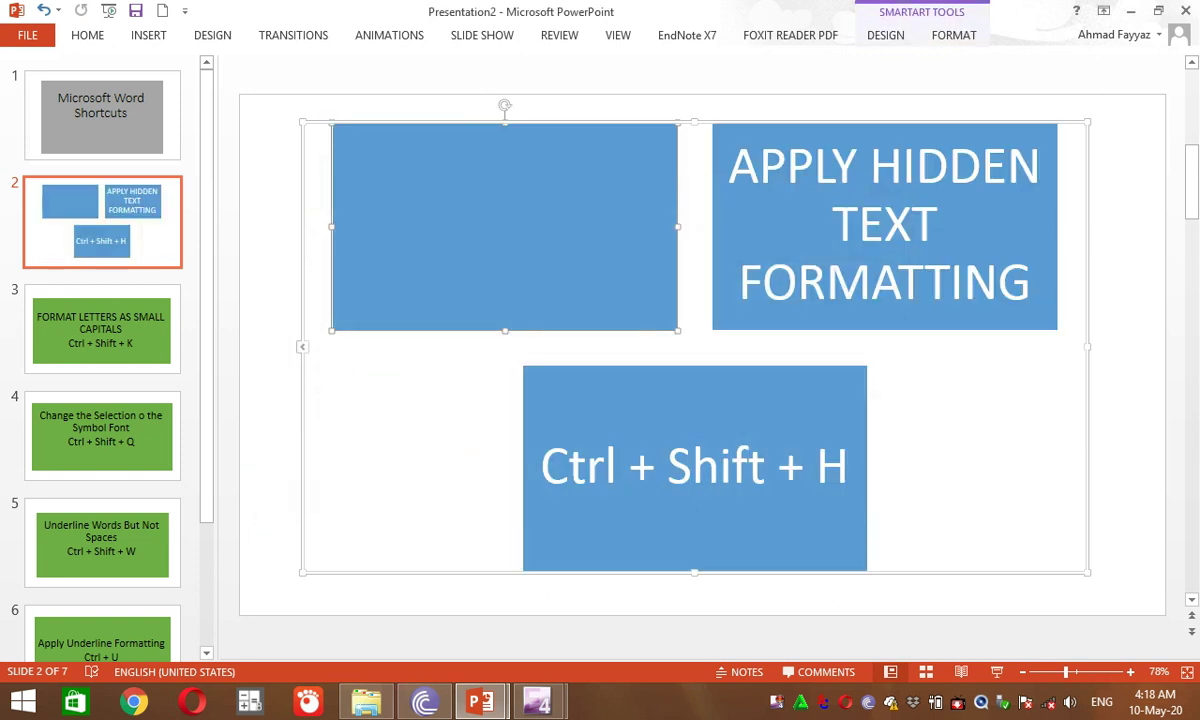
key("ctrl+z")
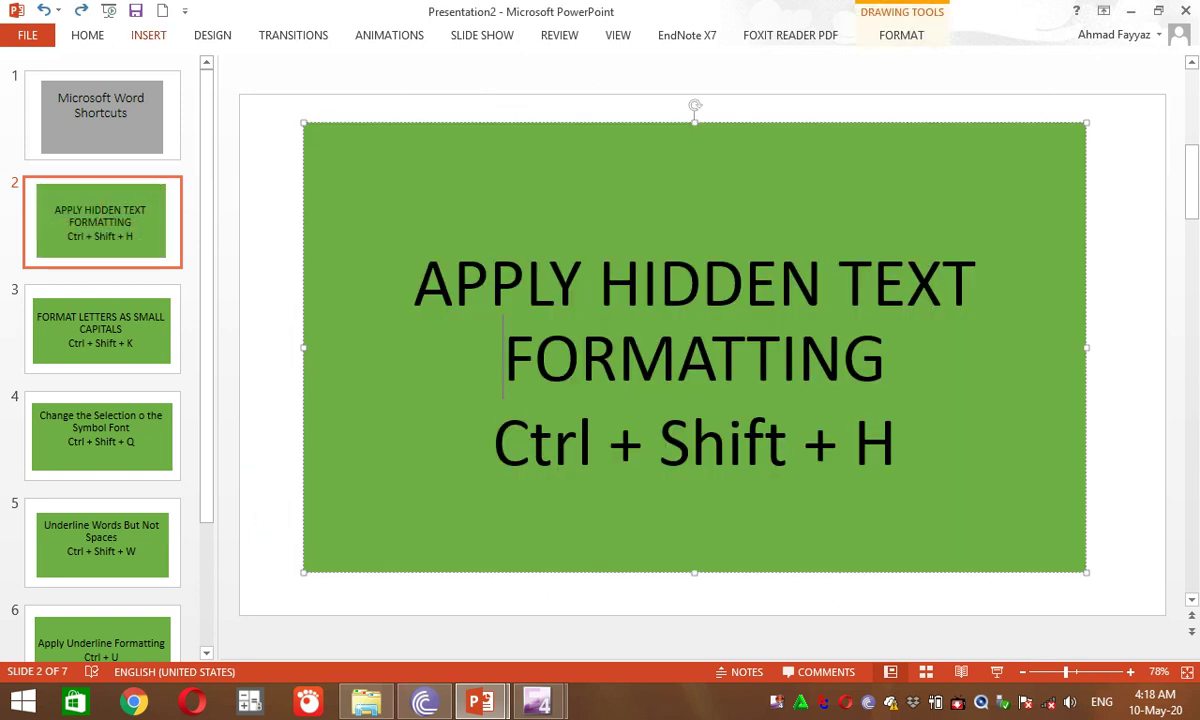
Preview the Convert to SmartArt layouts, dismiss them, and expand the full Shapes gallery.
left_click(87, 35)
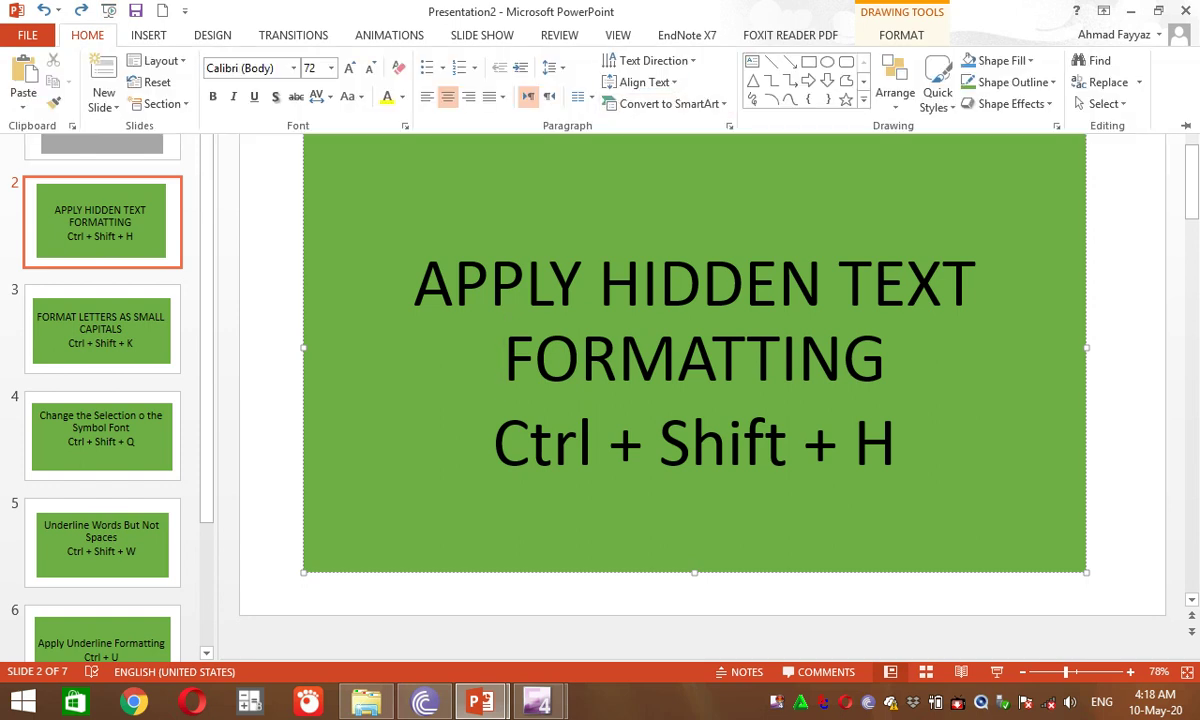
left_click(665, 104)
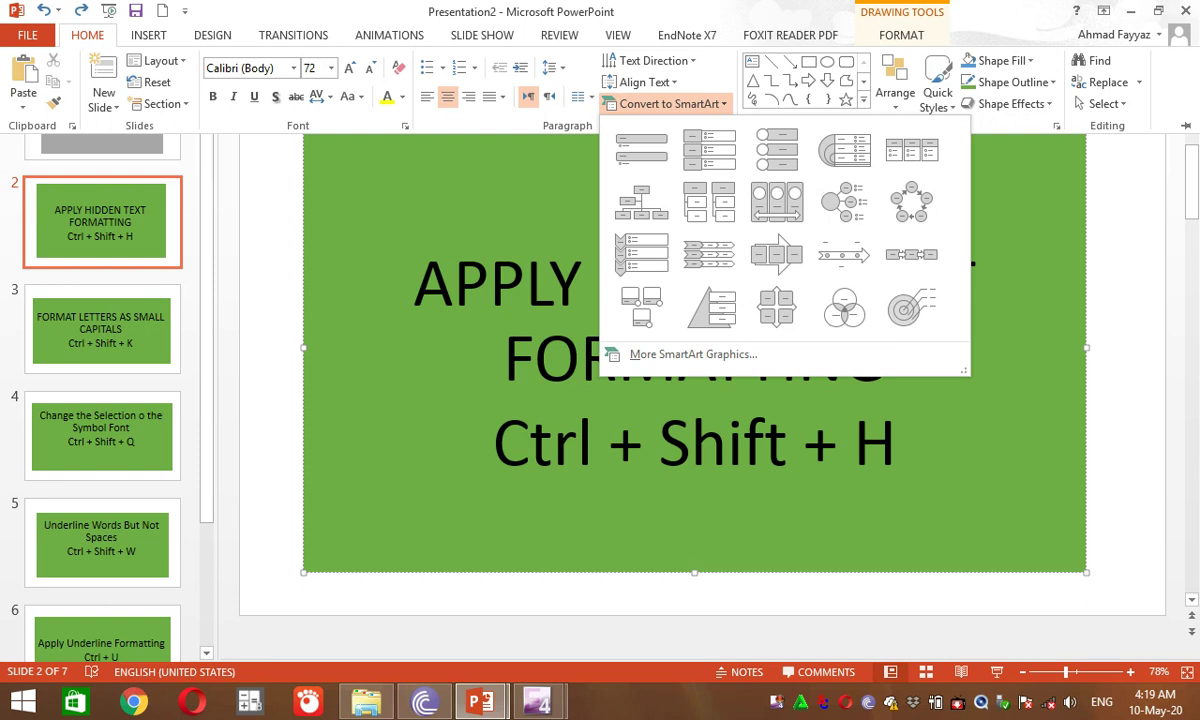
key("Escape")
left_click(864, 100)
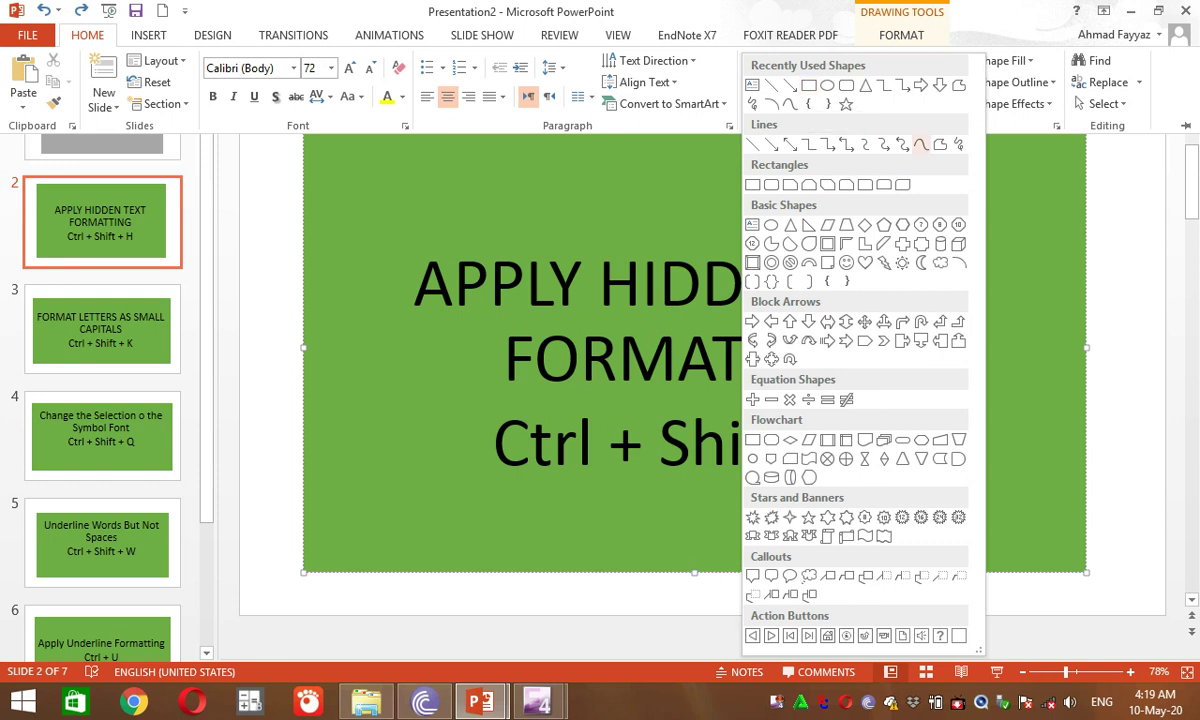
left_click(827, 85)
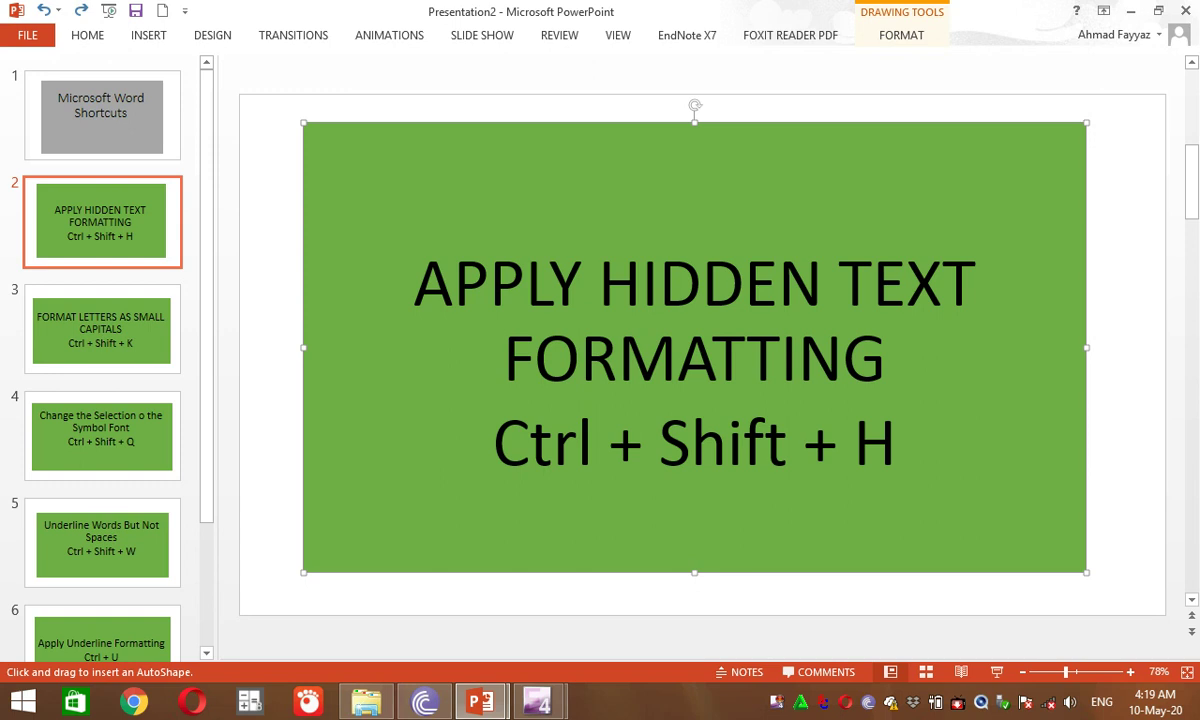
left_click(948, 481)
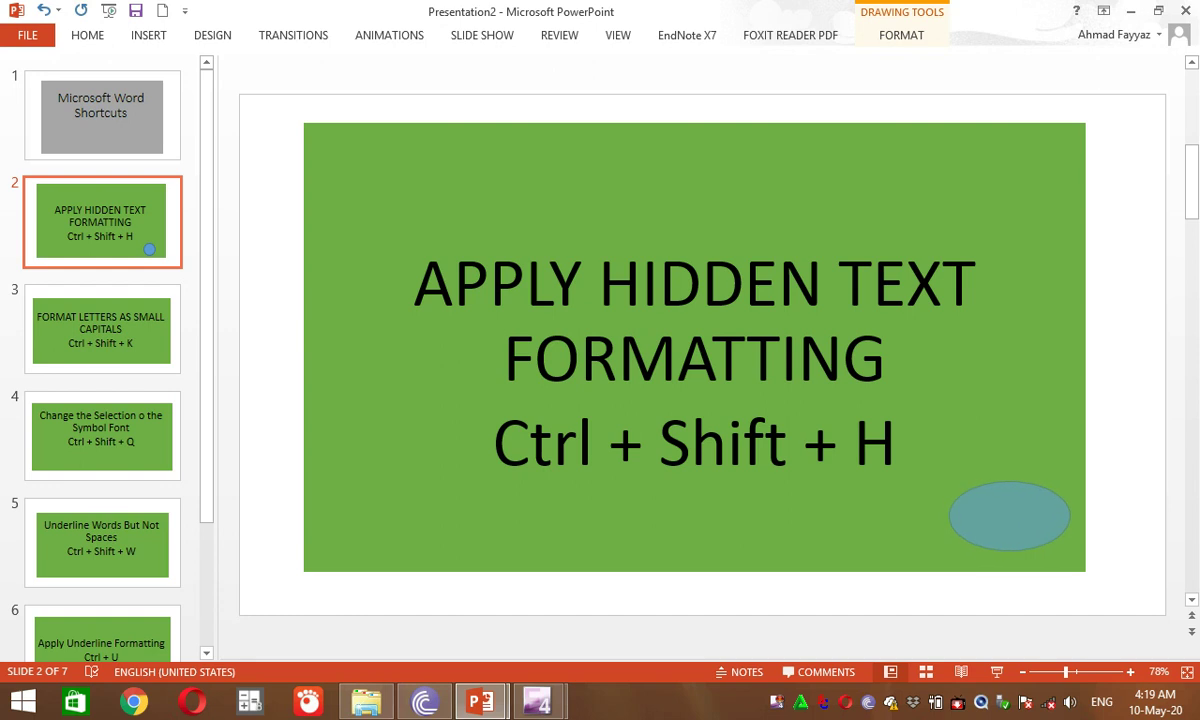
left_click_drag(1049, 516, 1050, 516)
left_click_drag(949, 481, 910, 457)
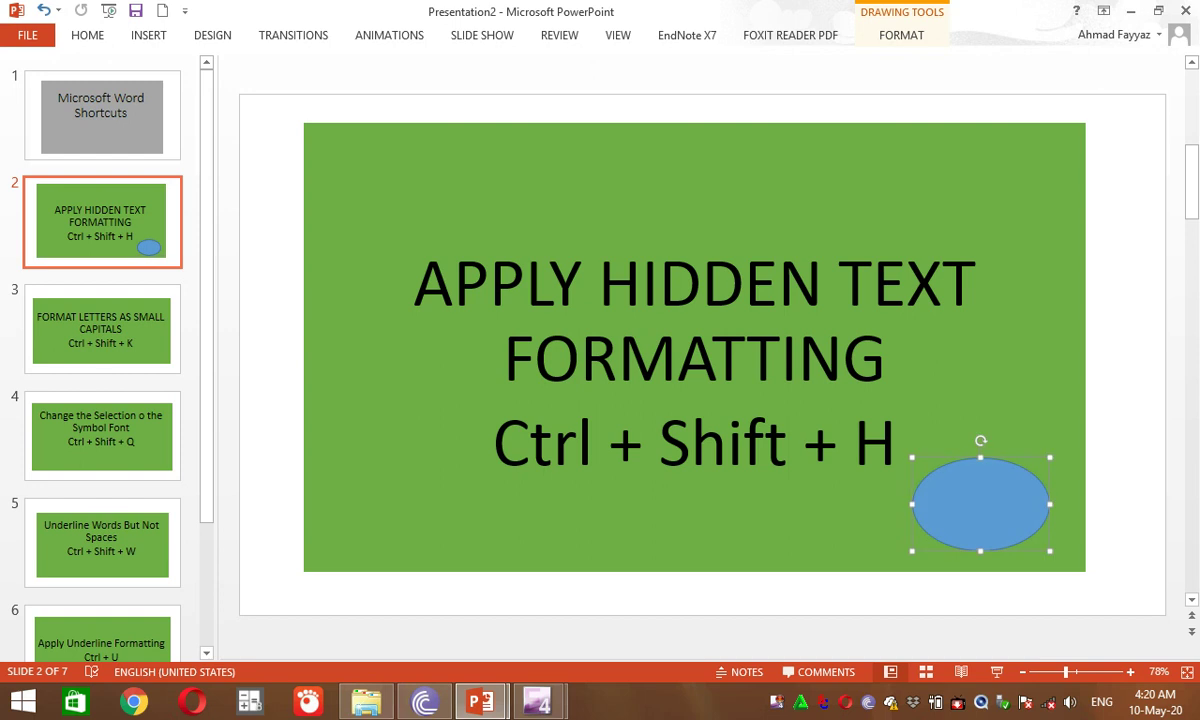
mouse_move(912, 457)
left_mouse_down()
mouse_move(780, 334)
mouse_move(918, 473)
left_mouse_up()
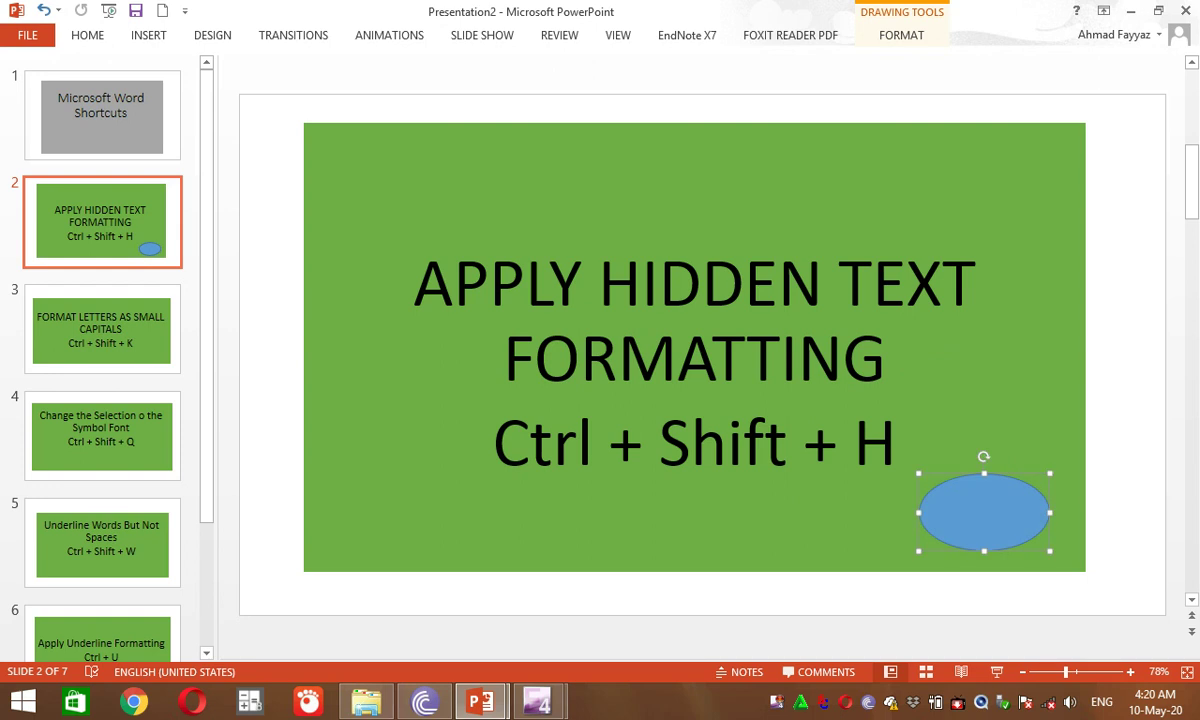
left_click_drag(918, 550, 1024, 478)
mouse_move(1022, 525)
left_mouse_down()
mouse_move(962, 498)
mouse_move(982, 473)
left_mouse_up()
right_click(1038, 478)
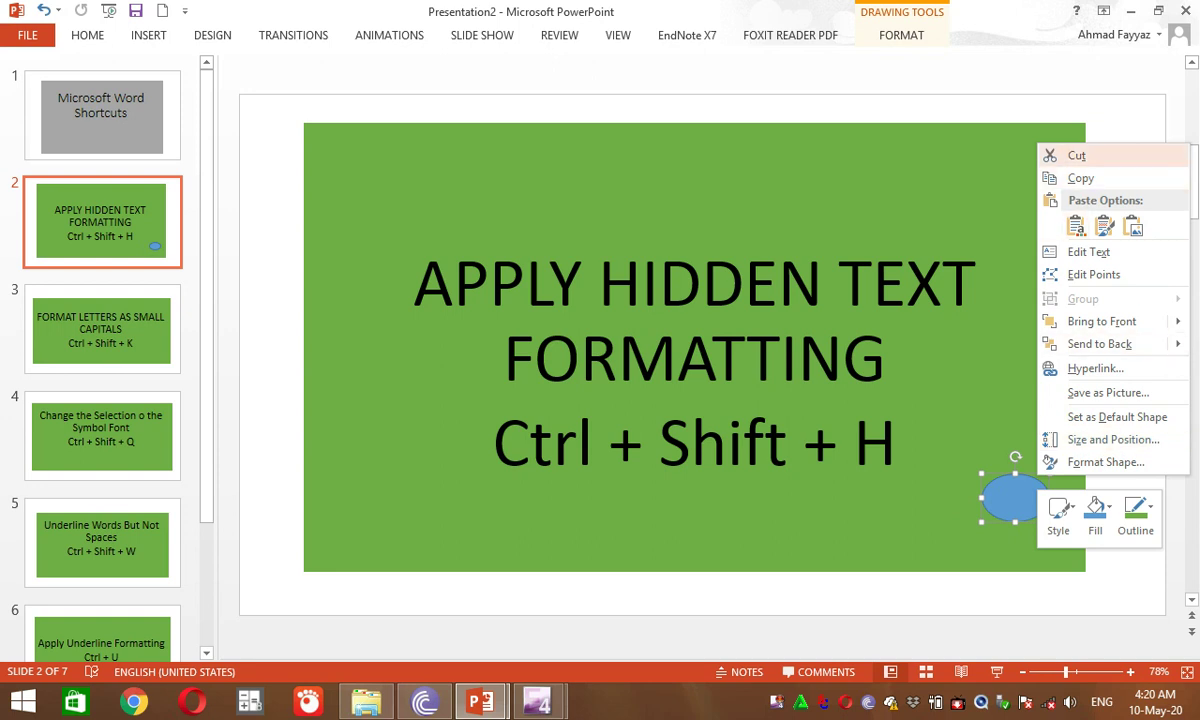
left_click(1076, 155)
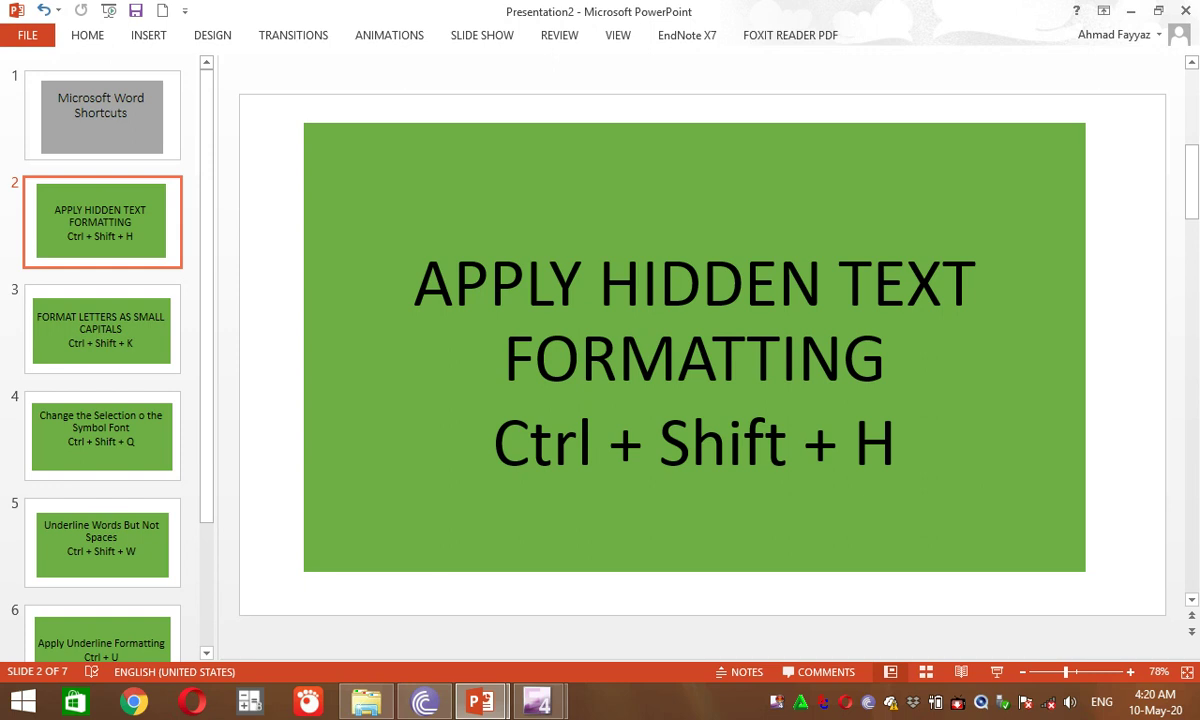
left_click(87, 35)
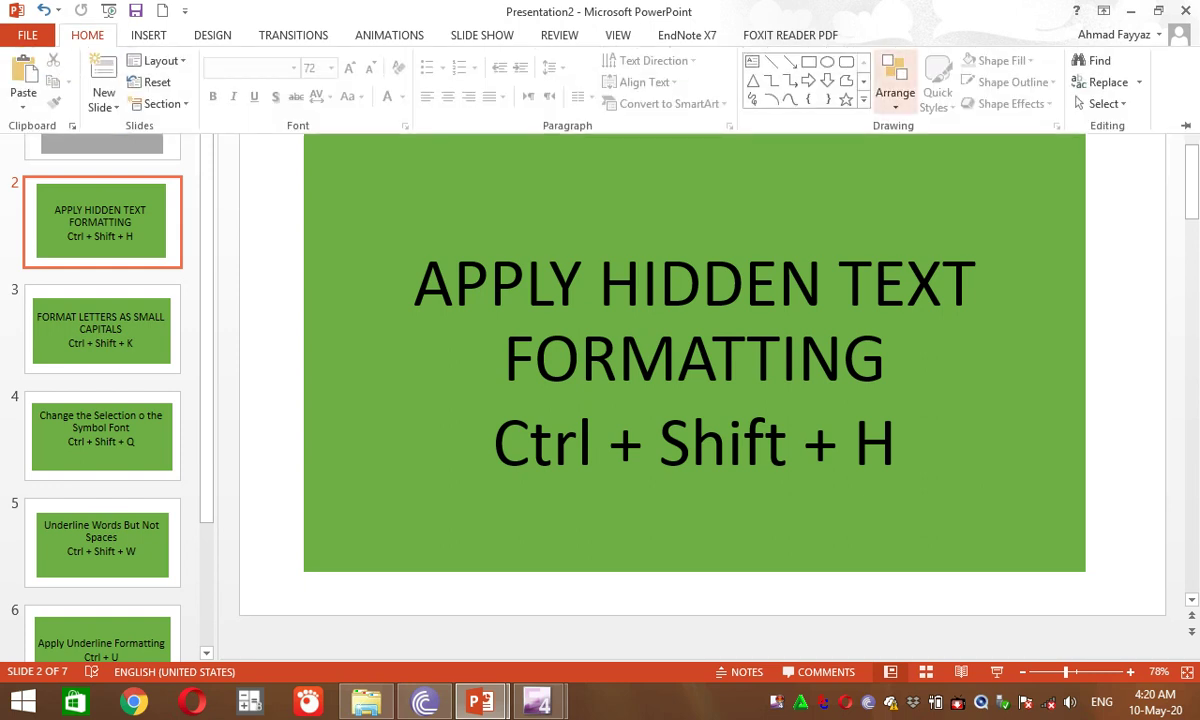
left_click(864, 97)
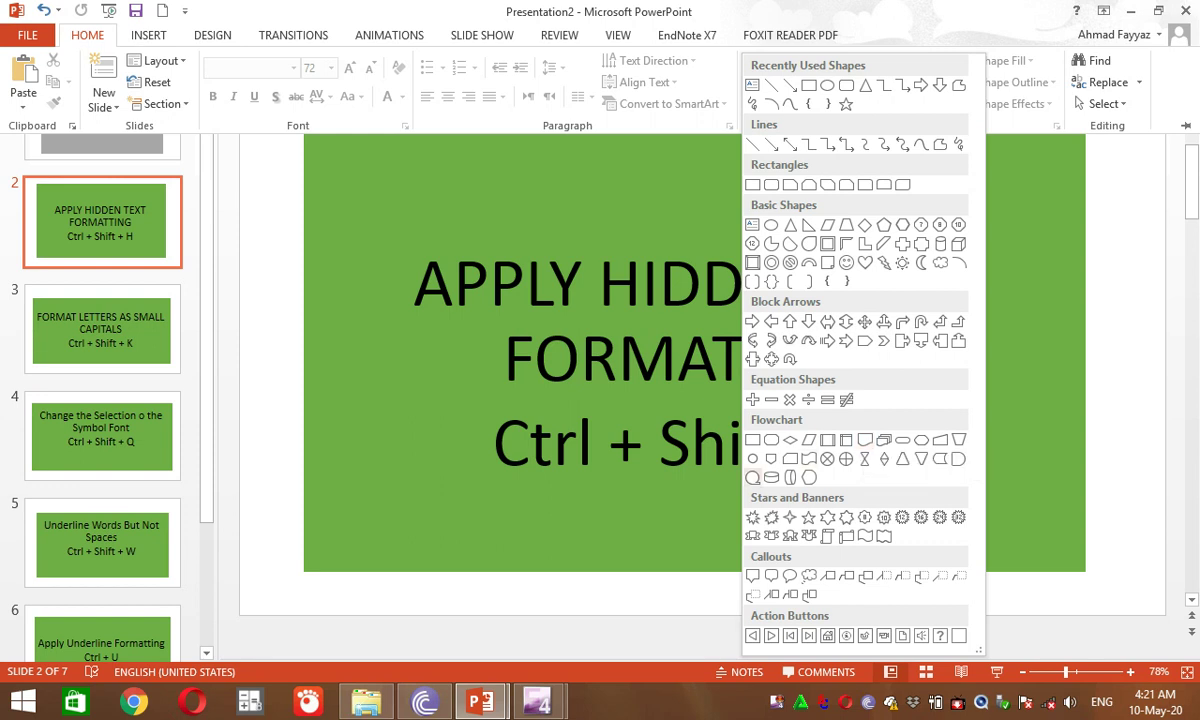
left_click(753, 477)
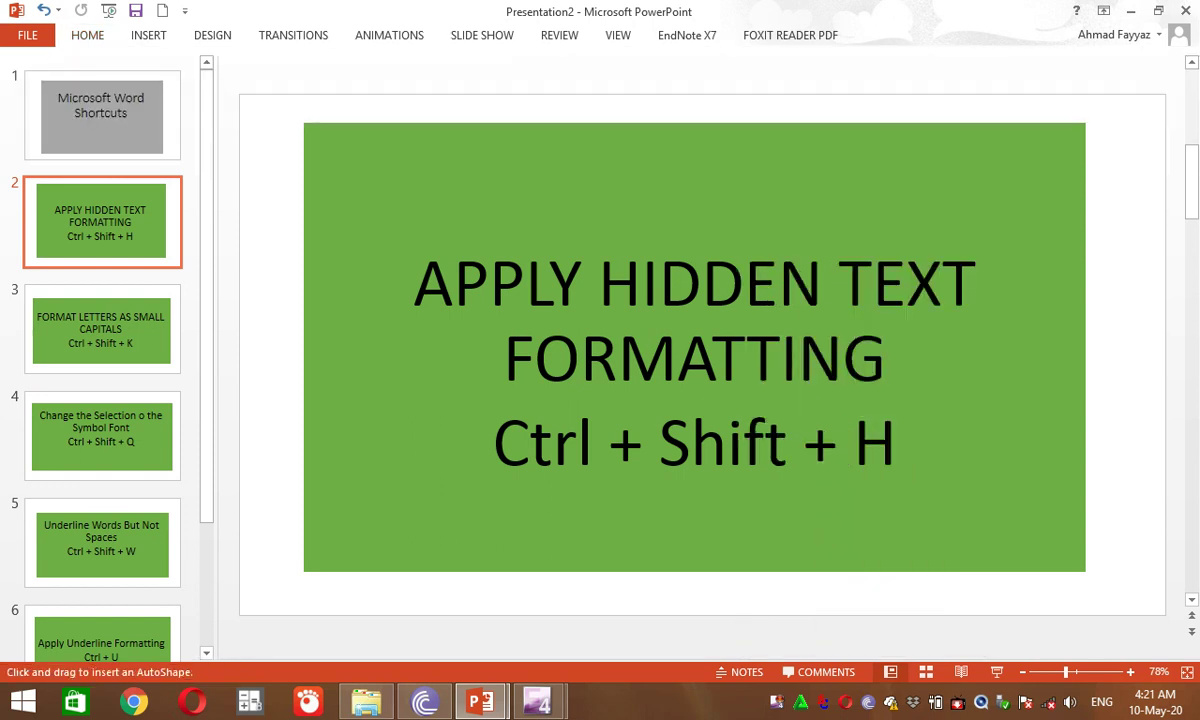
left_click(965, 437)
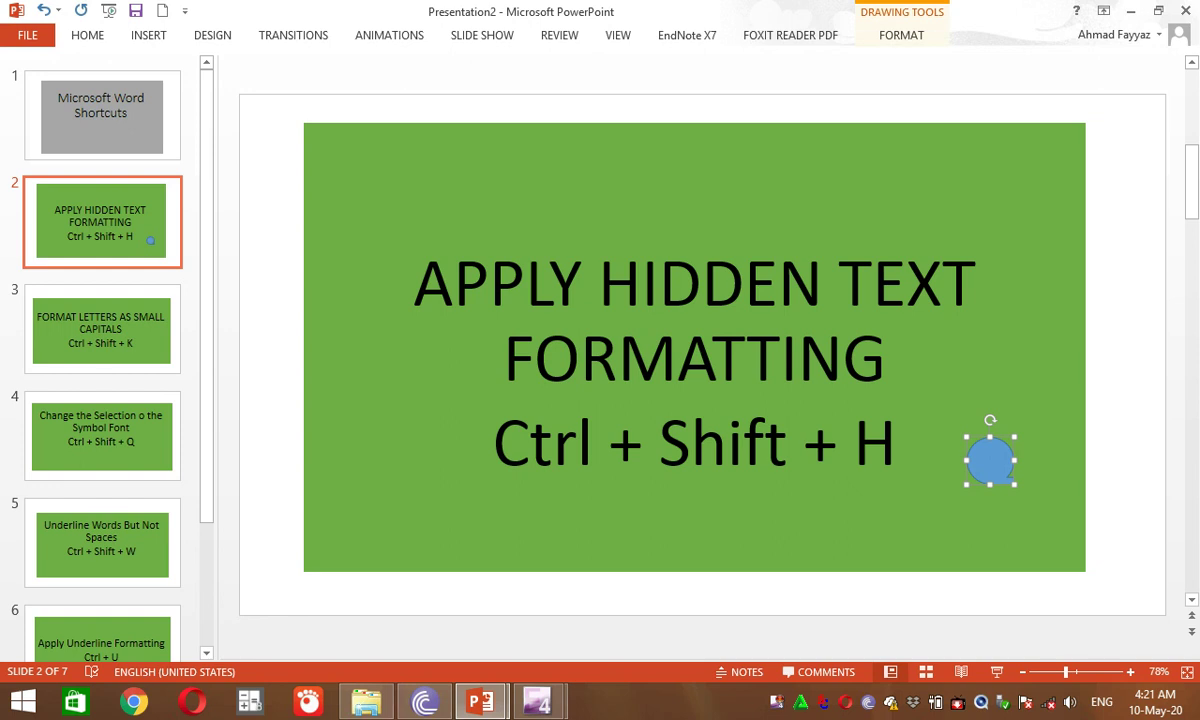
left_click_drag(1017, 485, 1087, 521)
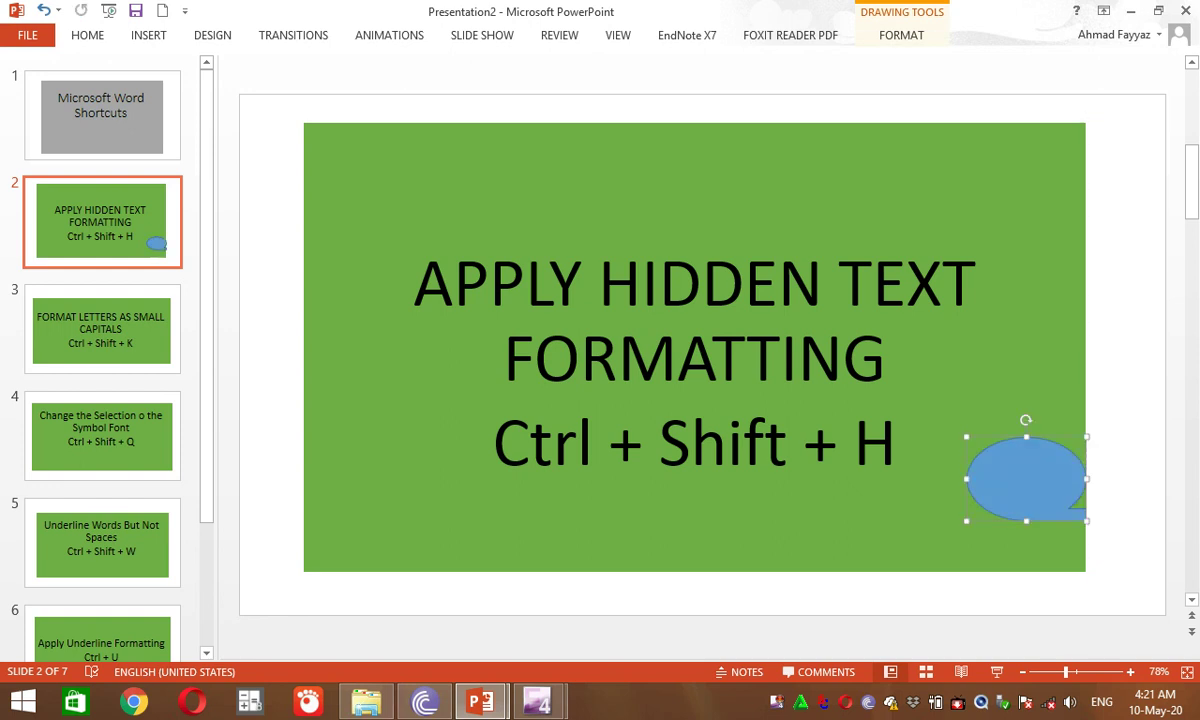
type("BBBBBMMMMJJHGJJJJJKKU")
key("ctrl+shift+h")
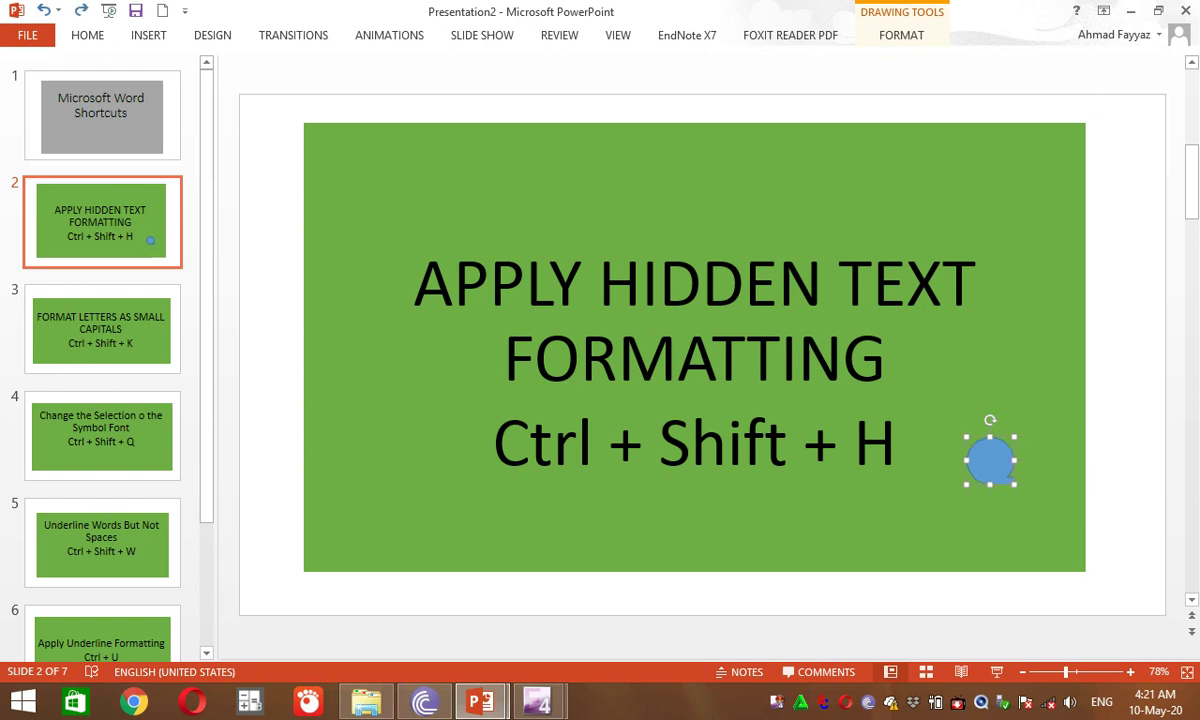
key("Delete")
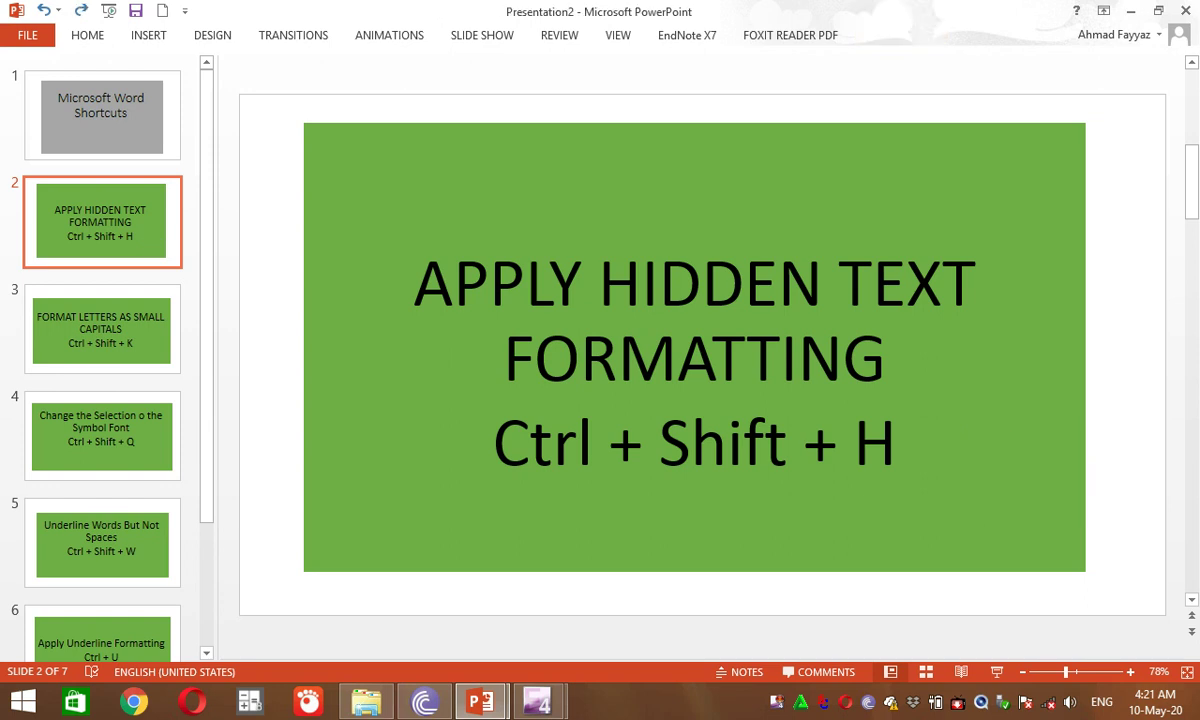
left_click(87, 35)
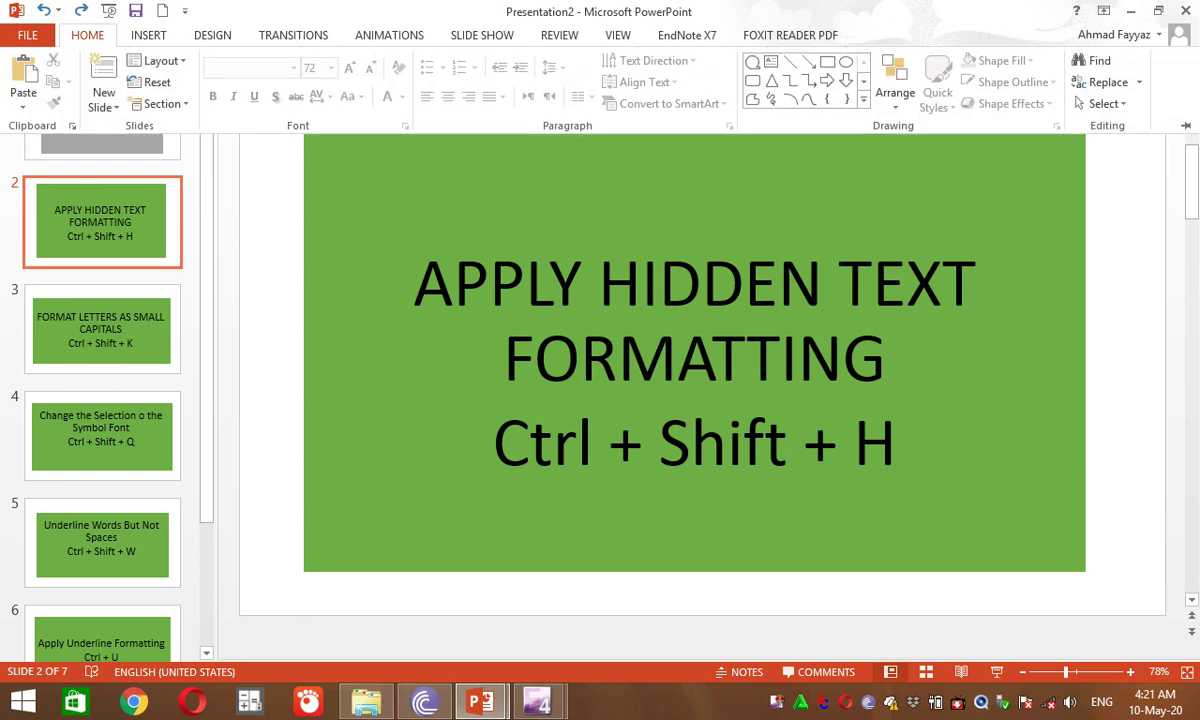
left_click(694, 500)
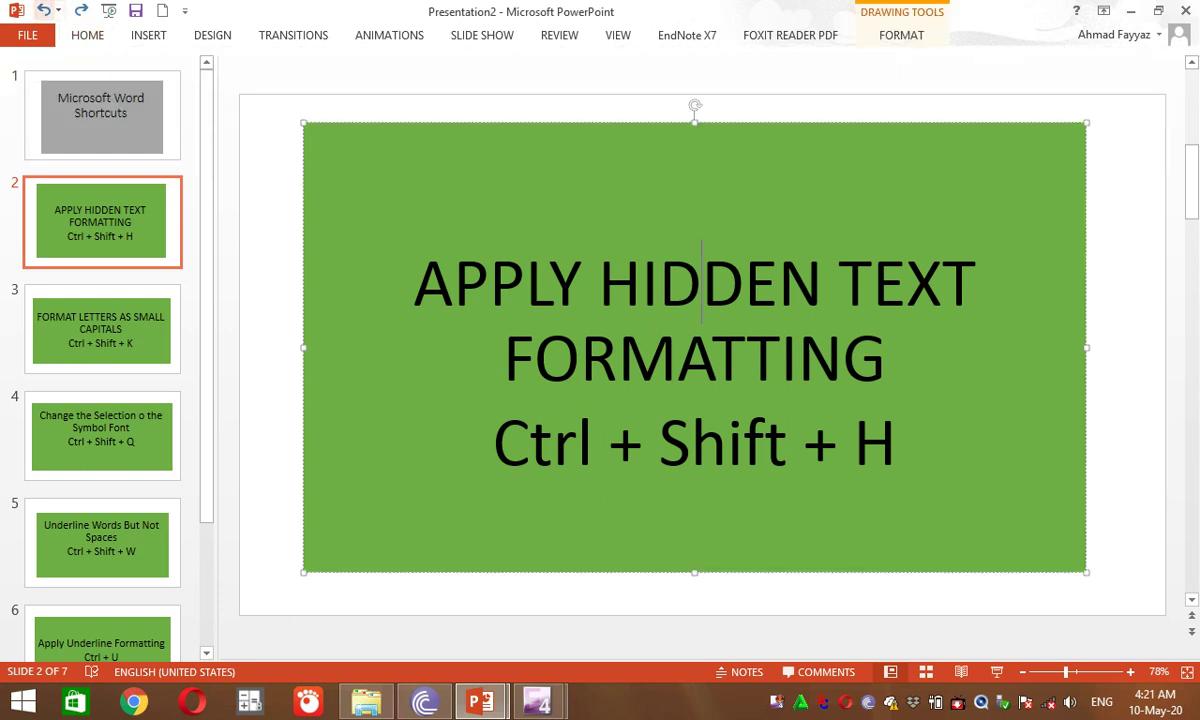
left_click(87, 35)
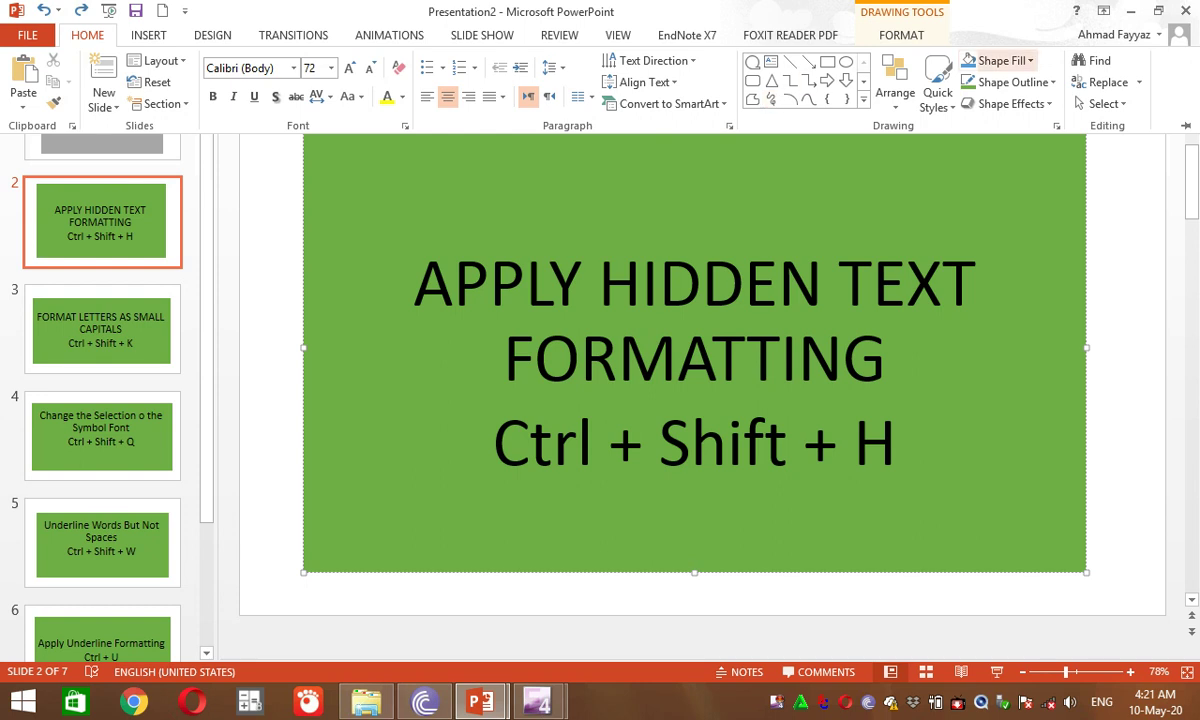
left_click(863, 99)
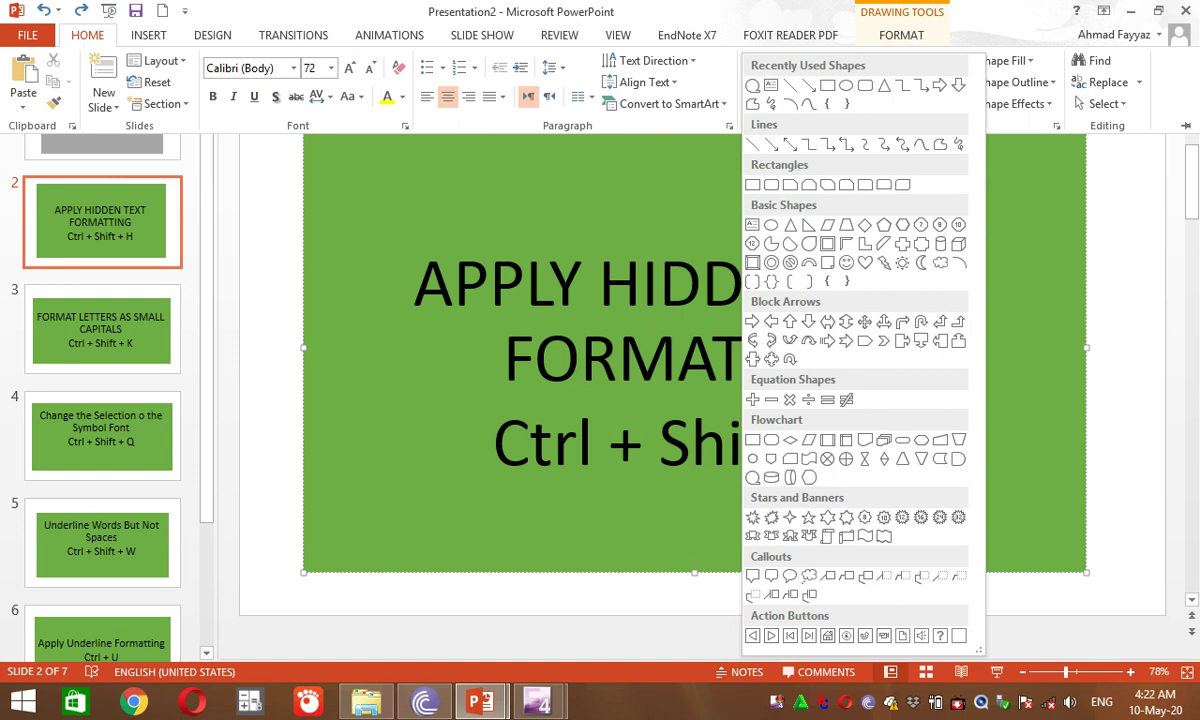
key("Escape")
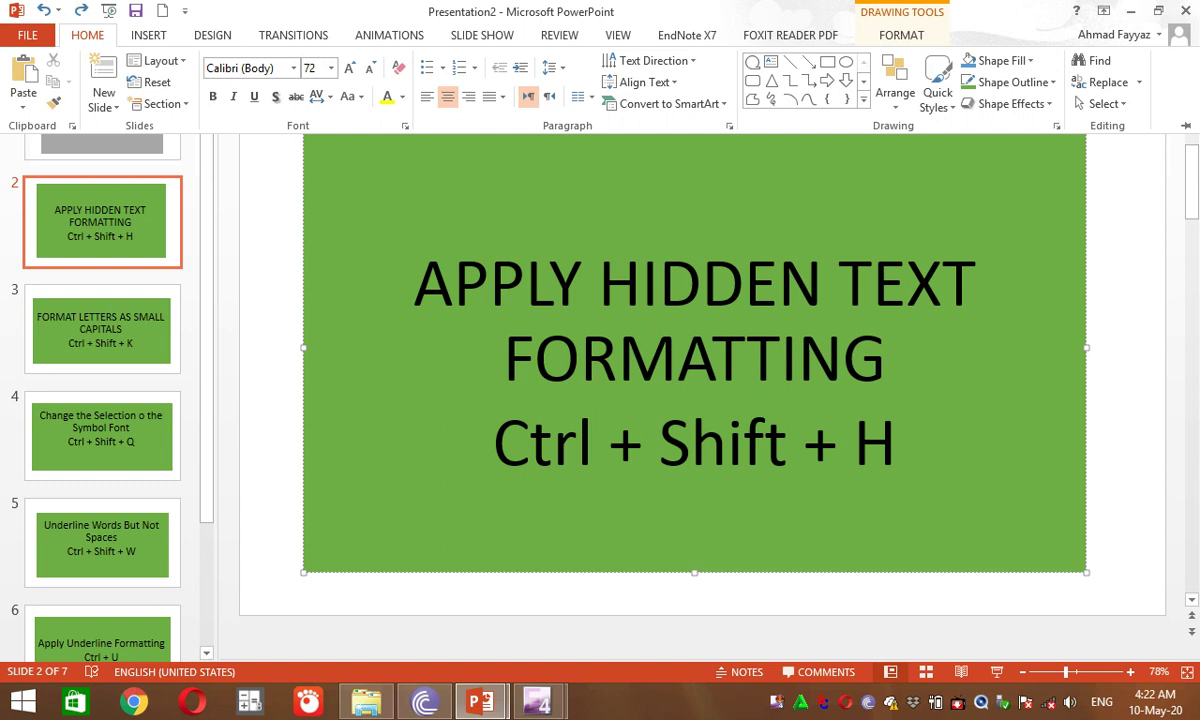
left_click(1010, 104)
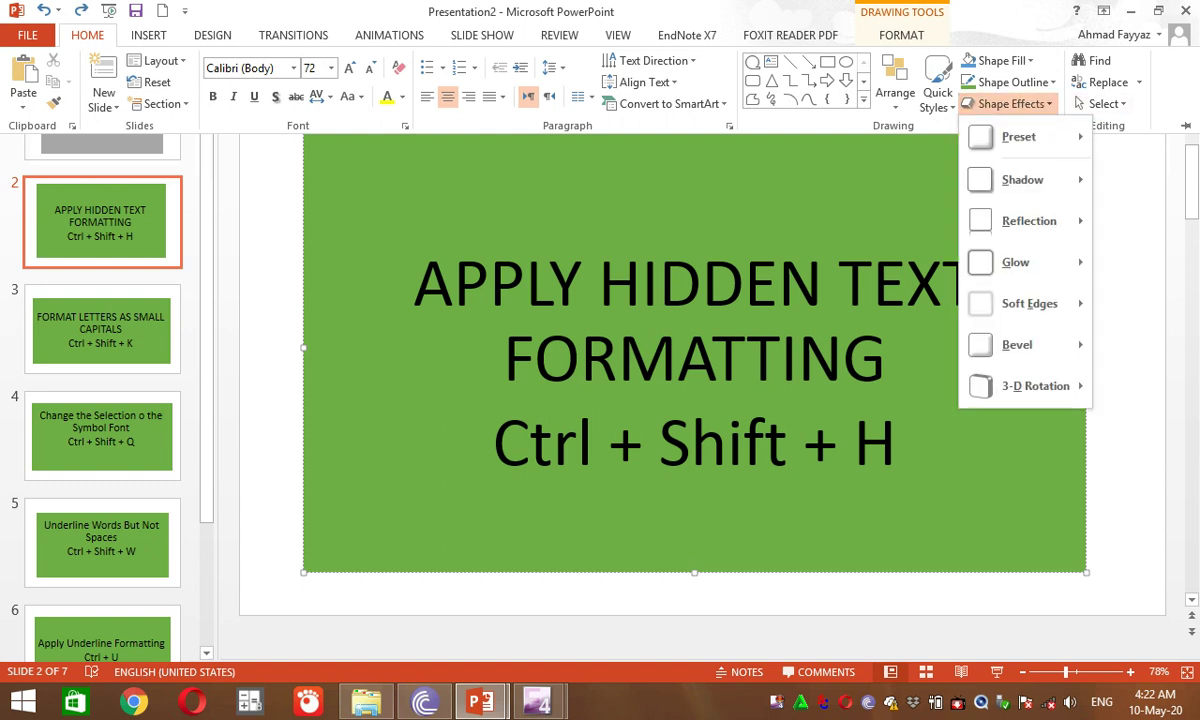
mouse_move(1018, 137)
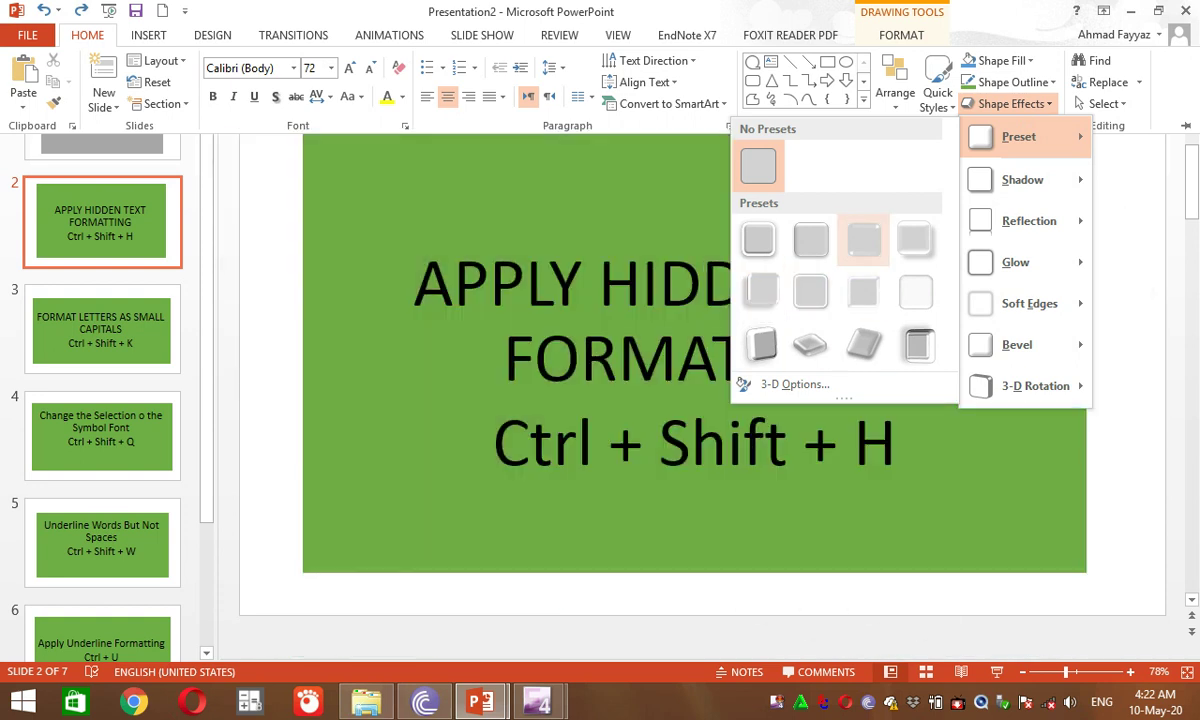
key("Escape")
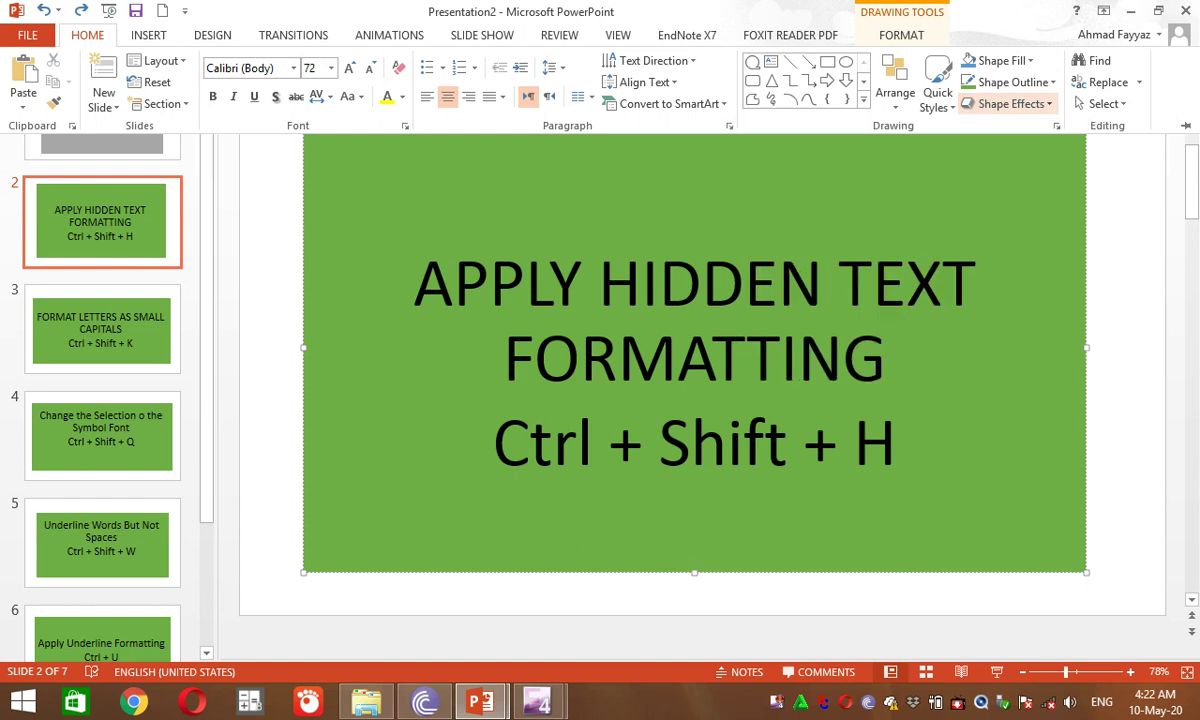